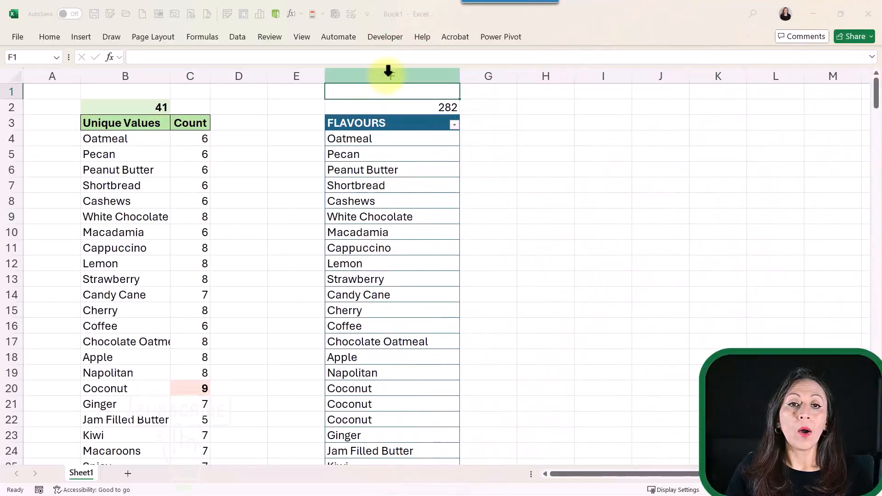
# Review FLAVOURS table entries and the unique-count, count and total formulas in B2, B4, C4 and F2.
pyautogui.click(389, 75)
pyautogui.click(435, 138)
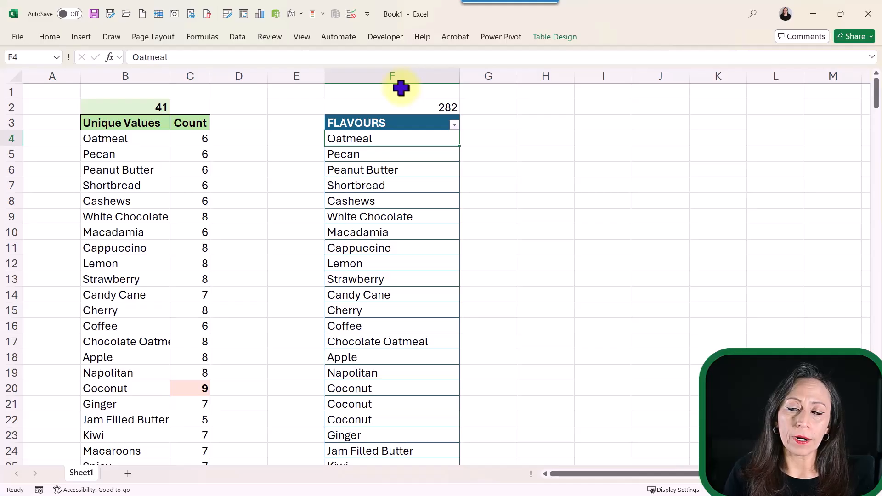
pyautogui.click(394, 107)
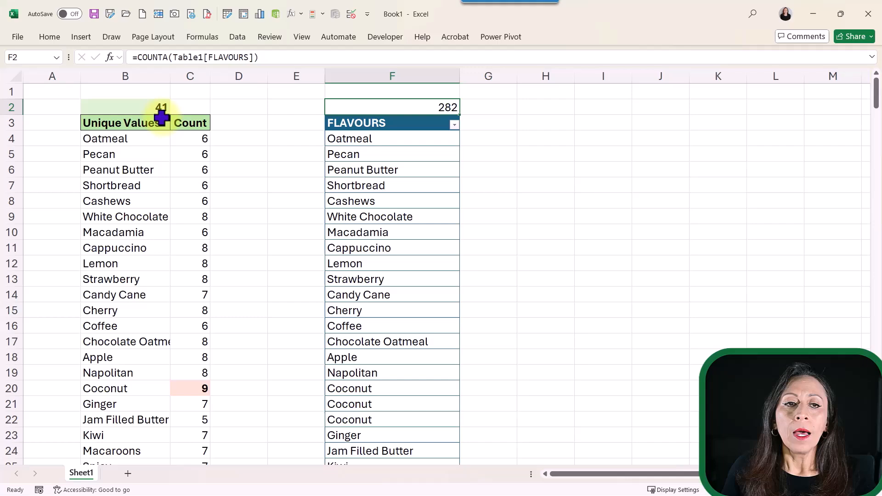
pyautogui.click(131, 139)
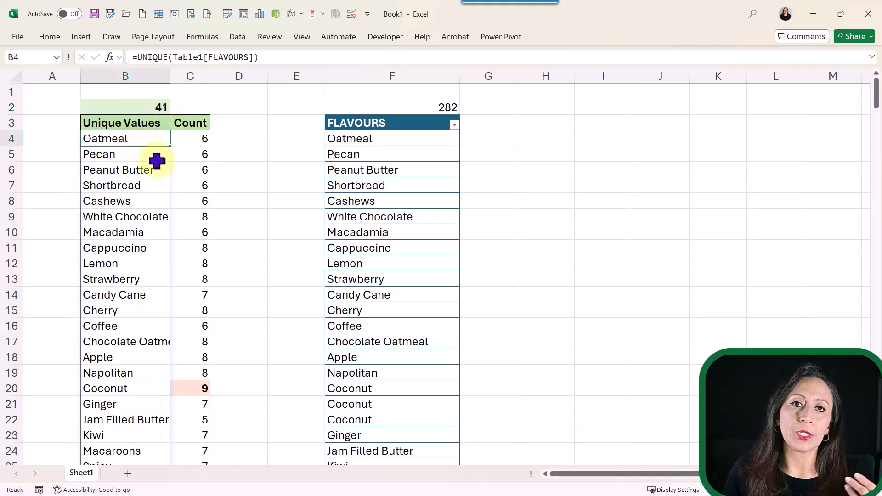
pyautogui.click(205, 137)
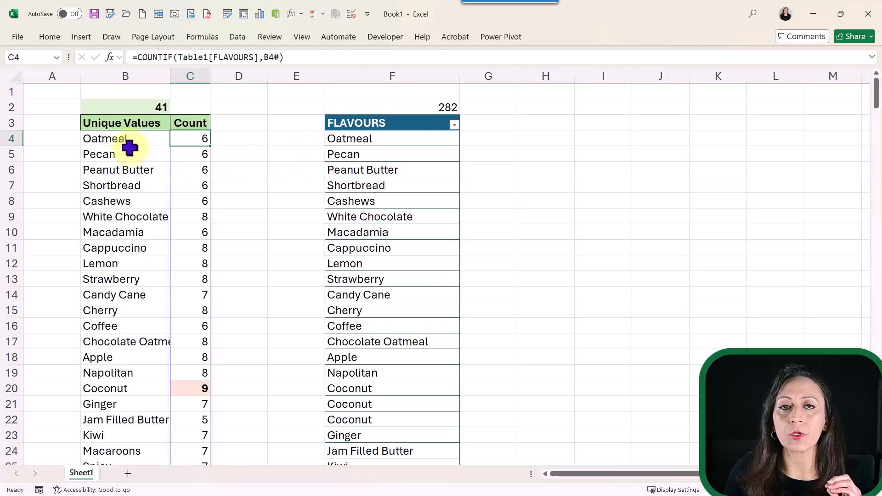
pyautogui.click(383, 150)
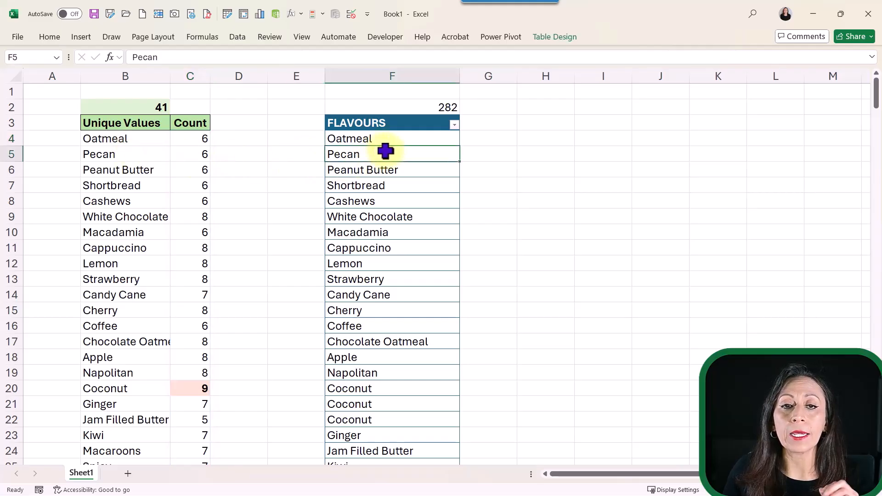
pyautogui.click(118, 103)
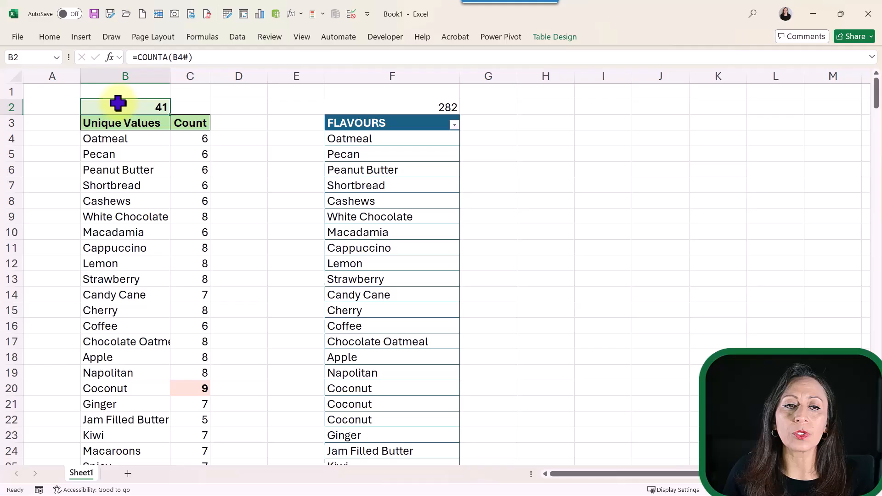
pyautogui.scroll(-1, 269, 365)
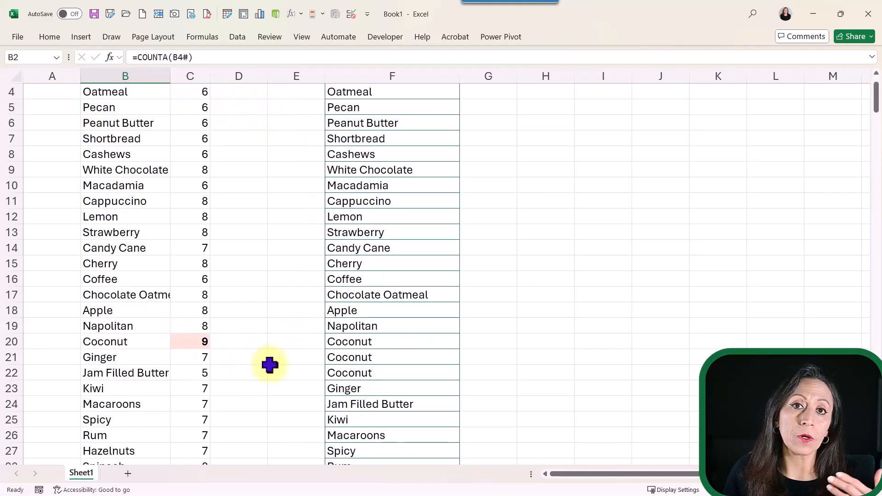
pyautogui.scroll(-1, 269, 365)
pyautogui.scroll(-4, 269, 366)
pyautogui.scroll(1, 270, 357)
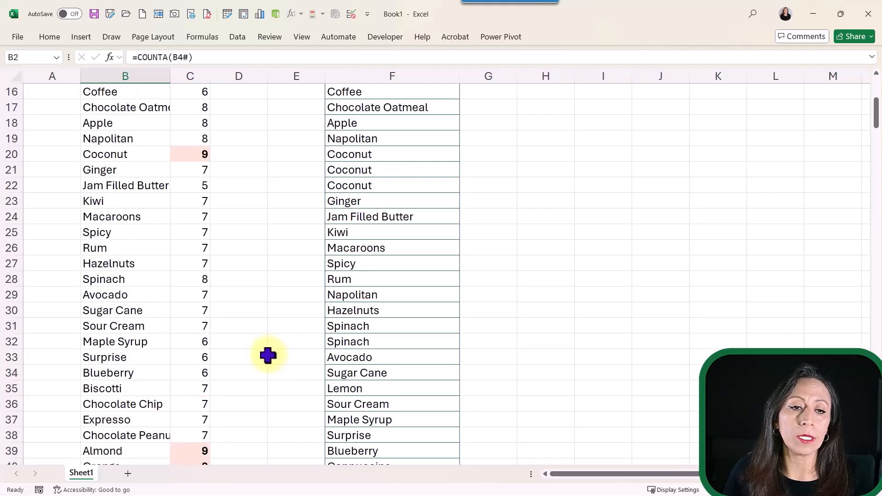
pyautogui.scroll(-2, 268, 366)
pyautogui.scroll(3, 290, 372)
pyautogui.click(488, 295)
pyautogui.scroll(-1, 488, 295)
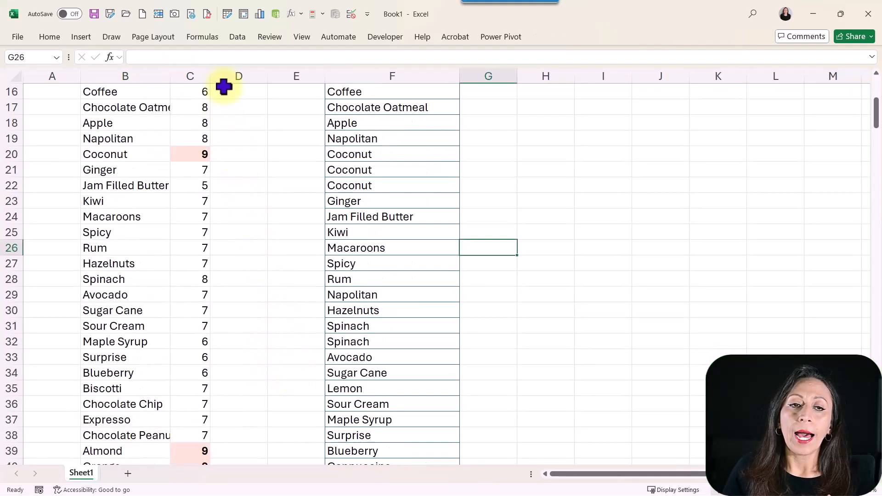
pyautogui.click(190, 76)
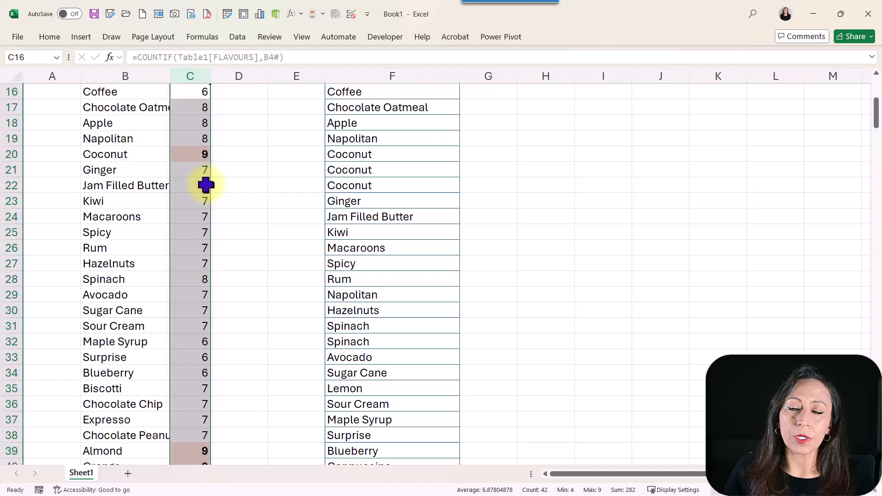
pyautogui.scroll(-2, 205, 185)
pyautogui.scroll(3, 196, 153)
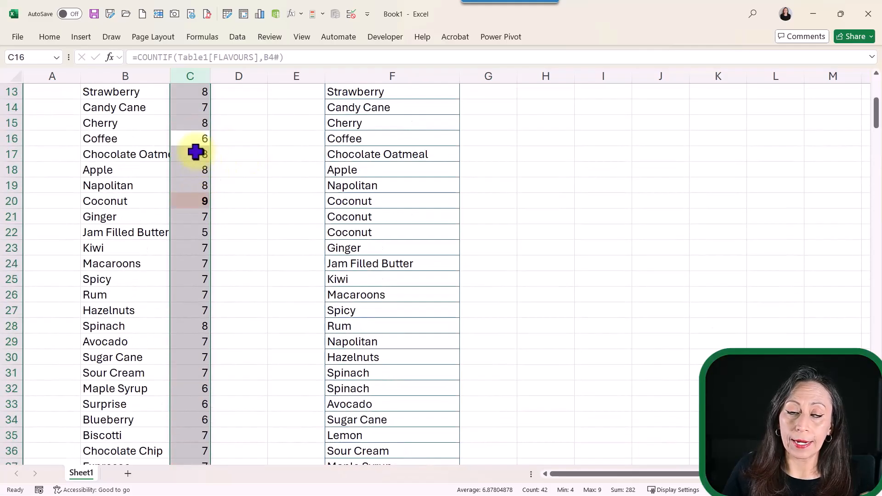
pyautogui.scroll(4, 196, 153)
# Temporarily replace Lemon with Orange to see its count reach 10, then undo to restore Lemon.
pyautogui.click(392, 264)
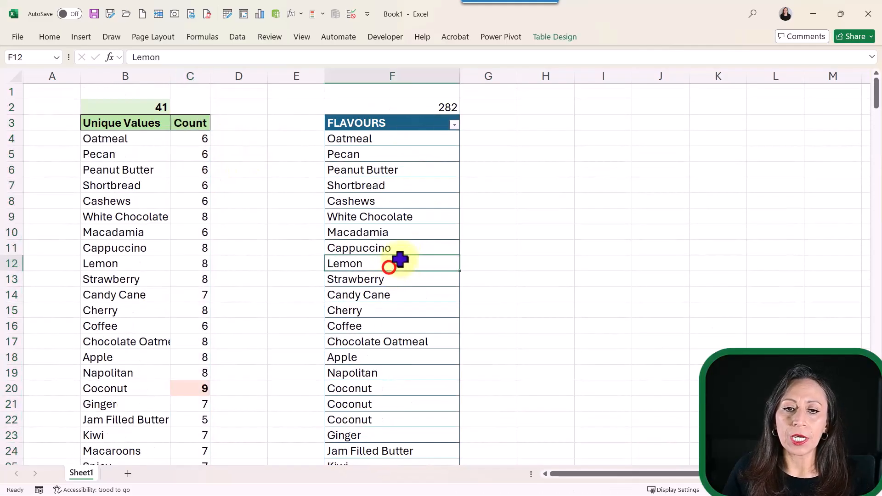
pyautogui.write('Orange')
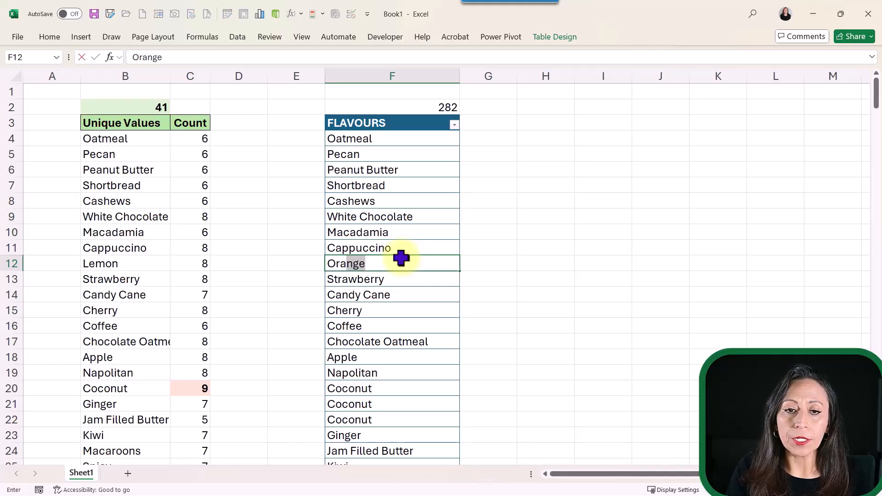
pyautogui.press('Return')
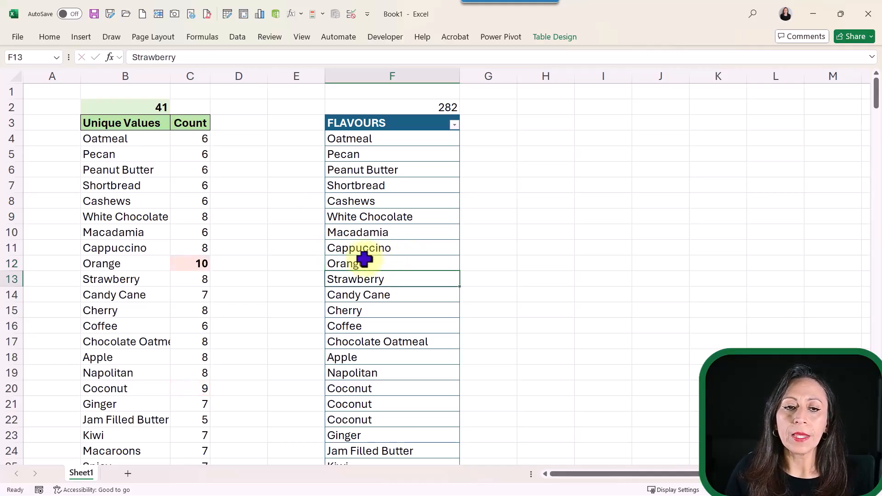
pyautogui.click(190, 263)
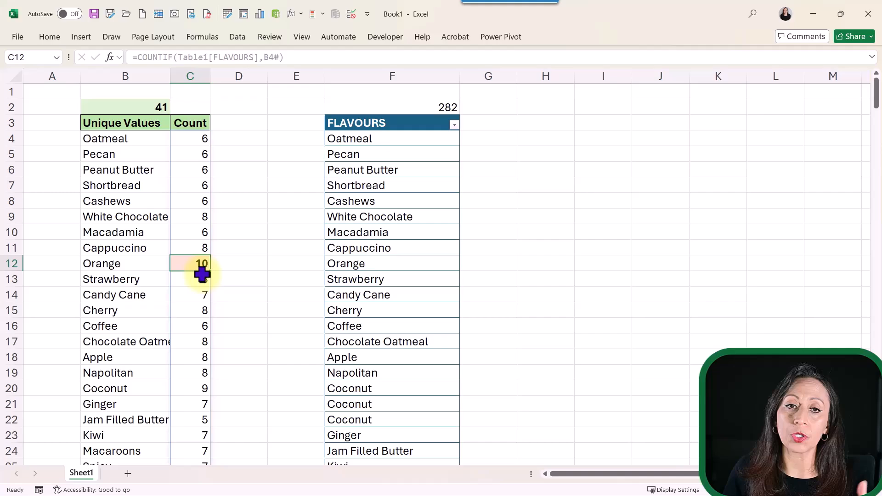
pyautogui.scroll(-3, 258, 311)
pyautogui.scroll(-2, 259, 310)
pyautogui.scroll(-1, 261, 312)
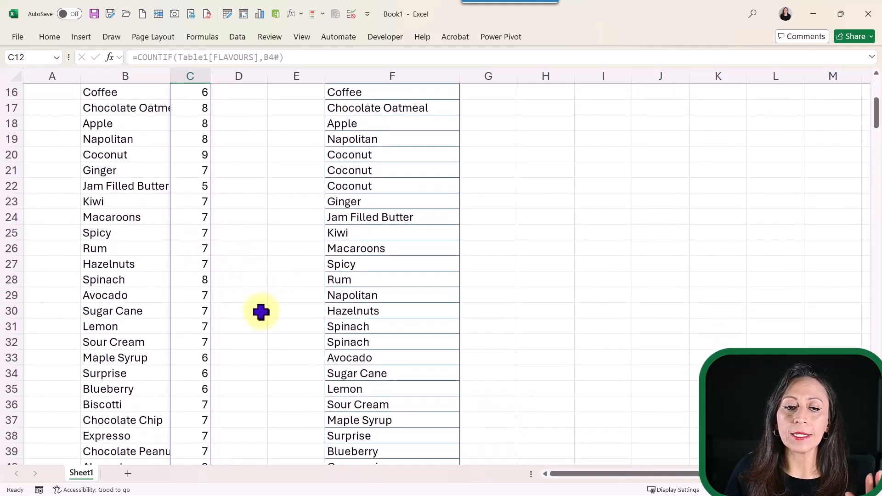
pyautogui.scroll(-2, 261, 312)
pyautogui.scroll(-1, 261, 313)
pyautogui.scroll(4, 261, 314)
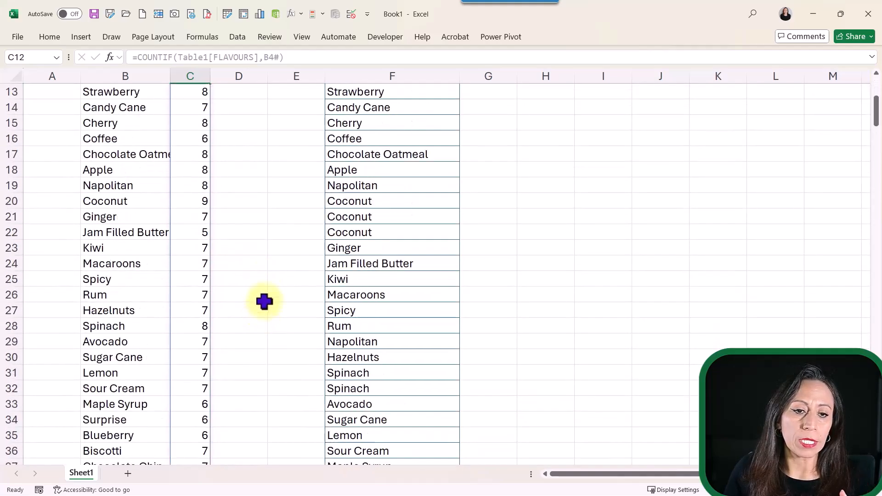
pyautogui.scroll(2, 265, 269)
pyautogui.scroll(3, 271, 267)
pyautogui.scroll(-1, 271, 267)
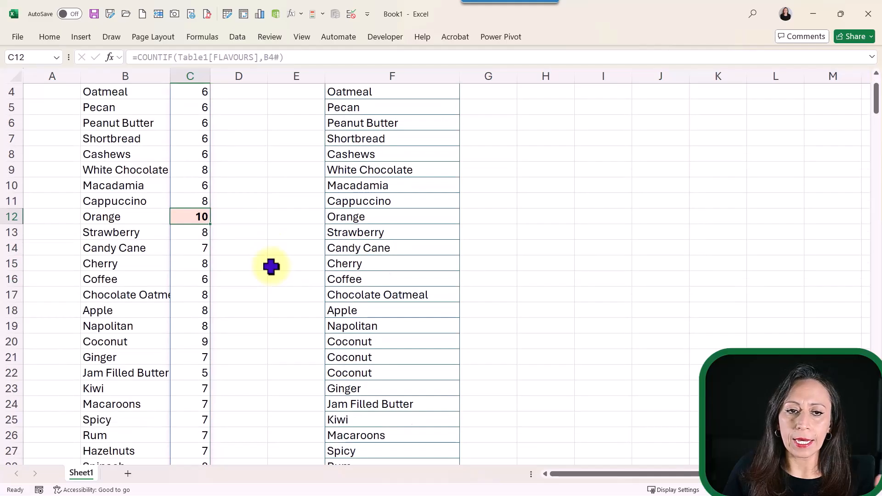
pyautogui.scroll(-3, 271, 267)
pyautogui.scroll(4, 270, 266)
pyautogui.scroll(-2, 271, 266)
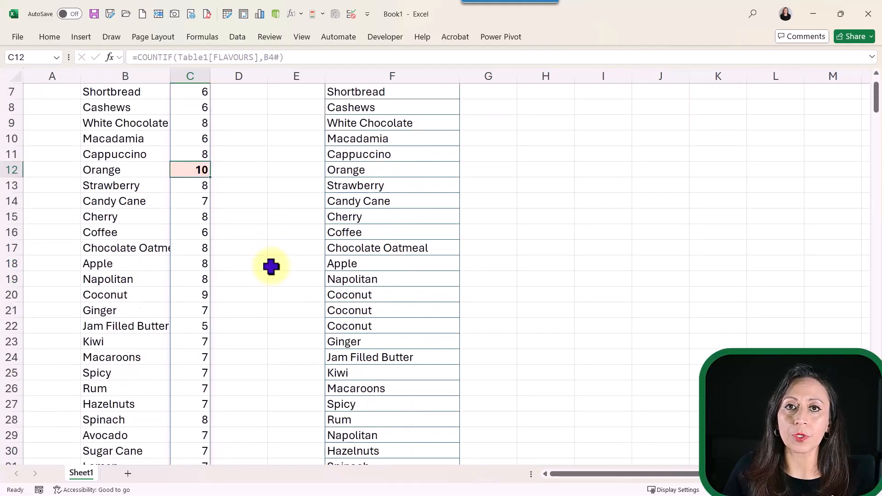
pyautogui.scroll(-3, 271, 267)
pyautogui.scroll(-2, 271, 267)
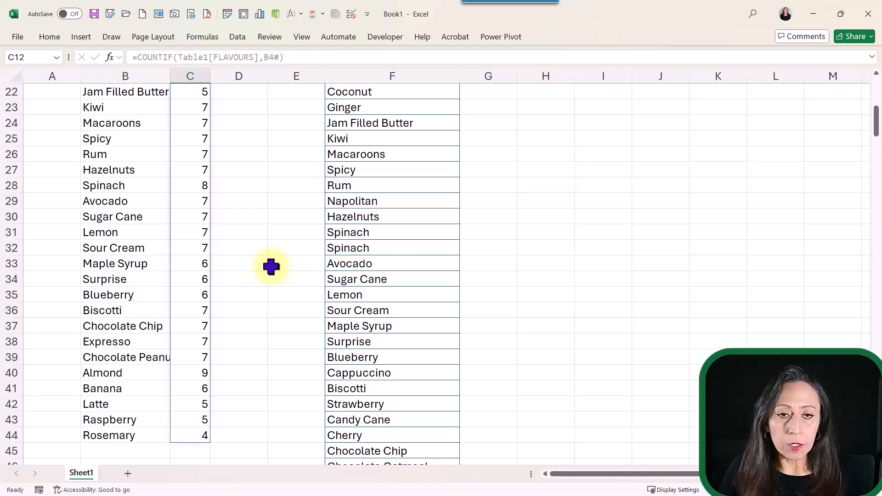
pyautogui.hotkey('ctrl', 'z')
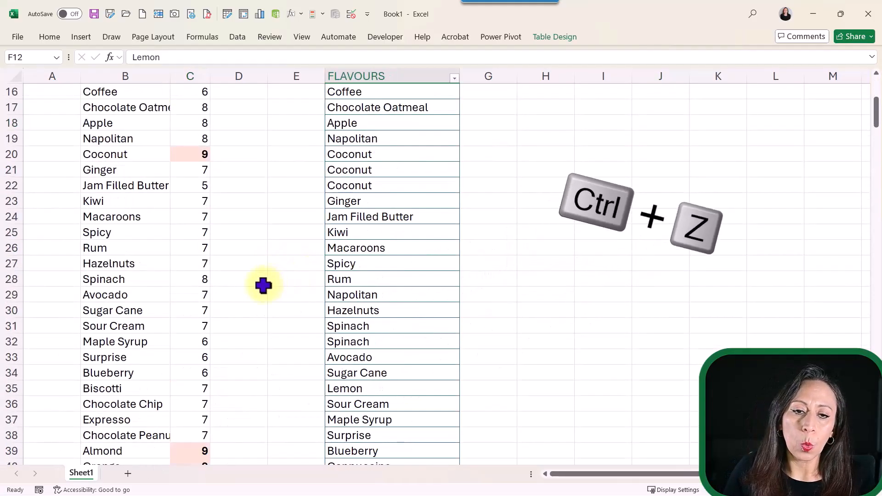
pyautogui.scroll(-1, 263, 286)
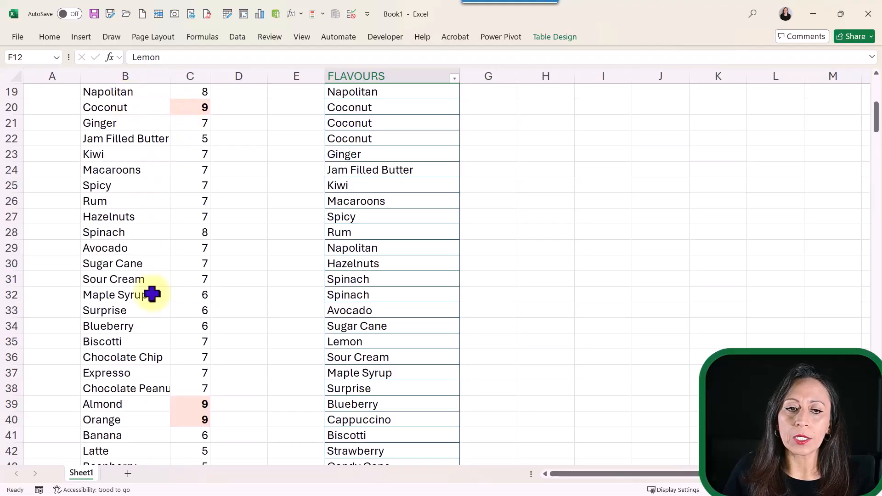
pyautogui.scroll(4, 373, 318)
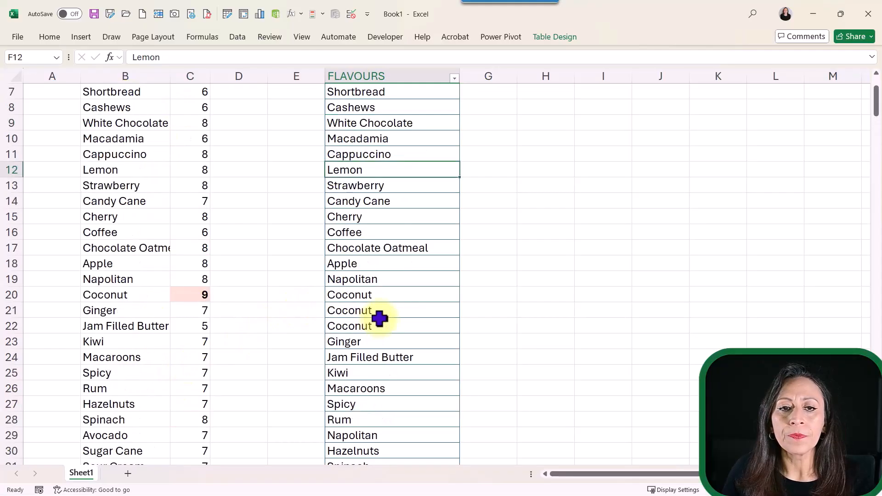
pyautogui.scroll(2, 380, 318)
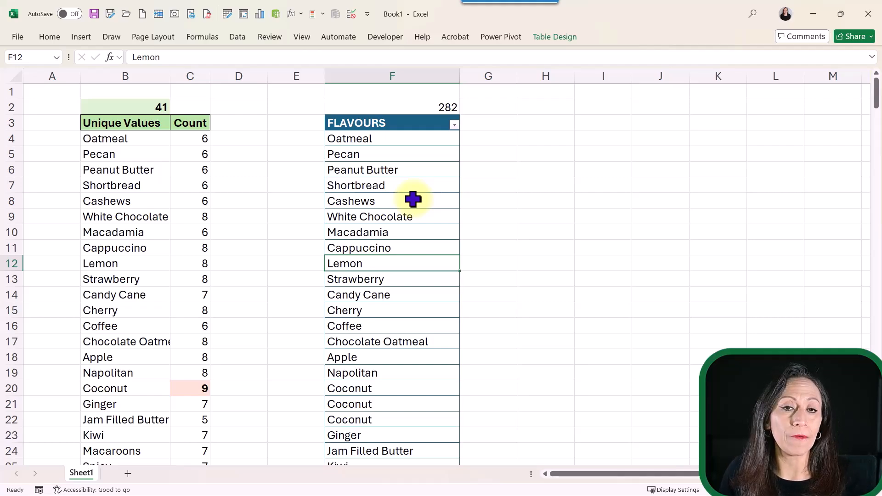
# Send the FLAVOURS table into Power Query Editor via Get Data from Table/Range, creating query Table1.
pyautogui.click(416, 186)
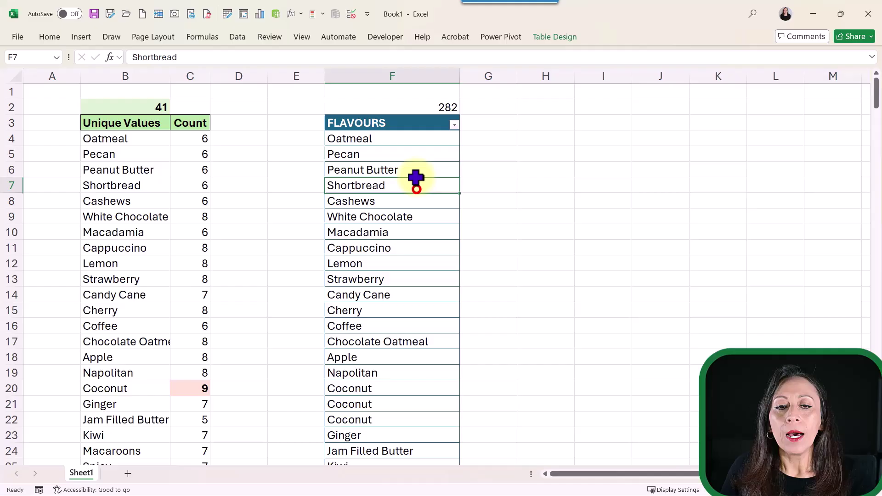
pyautogui.rightClick(379, 170)
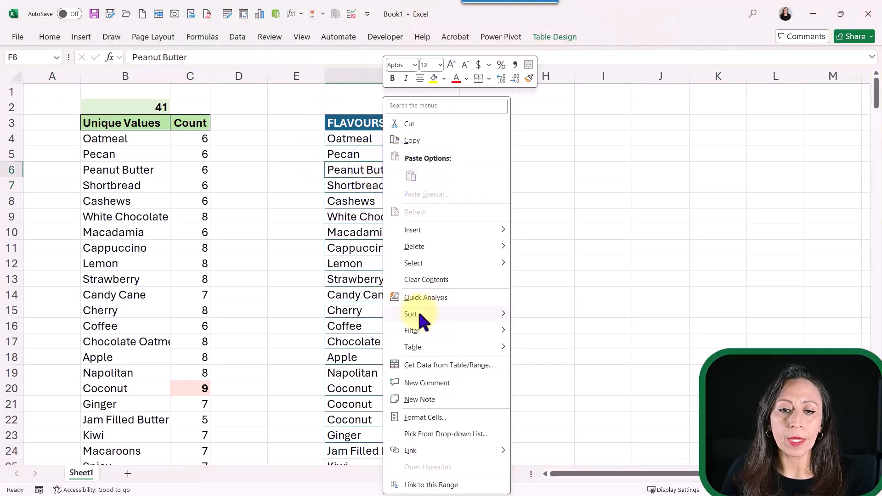
pyautogui.click(448, 364)
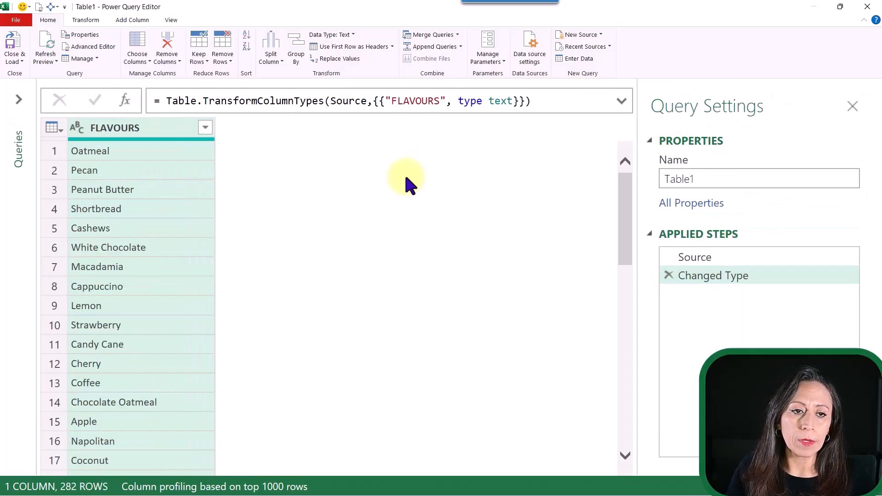
# Rename the Table1 query to FlavoursMode in the Queries pane.
pyautogui.click(19, 100)
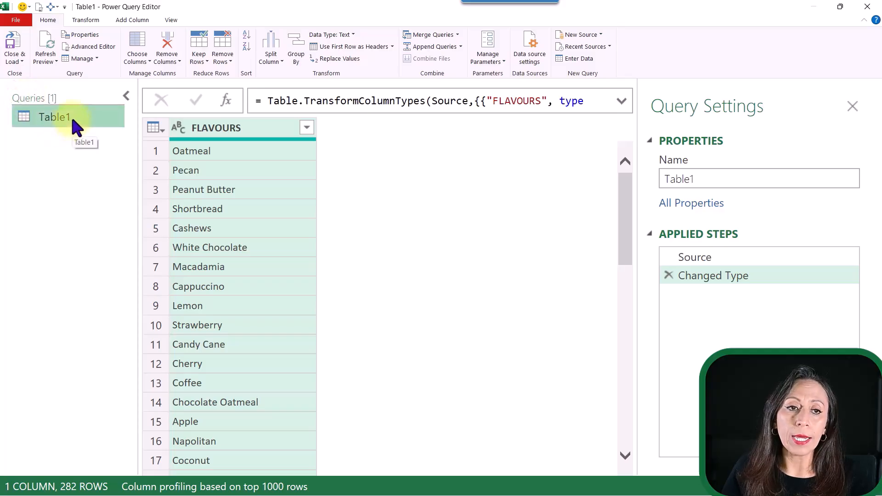
pyautogui.doubleClick(55, 116)
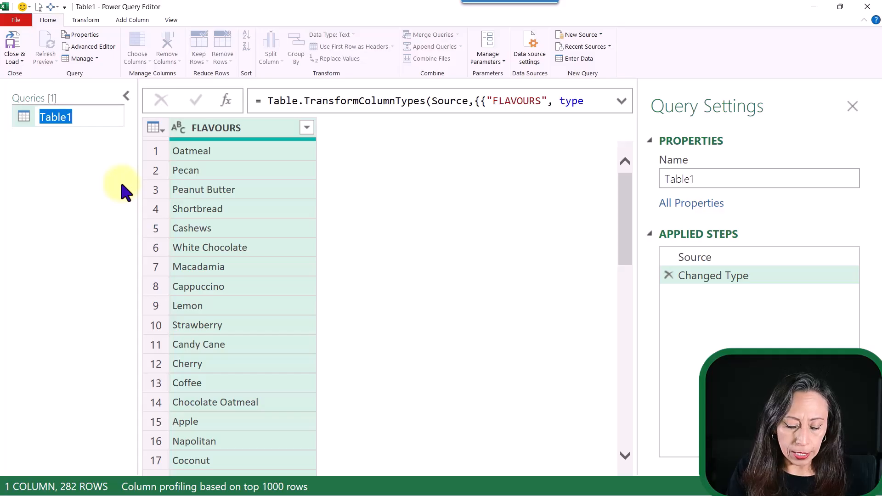
pyautogui.write('Fl')
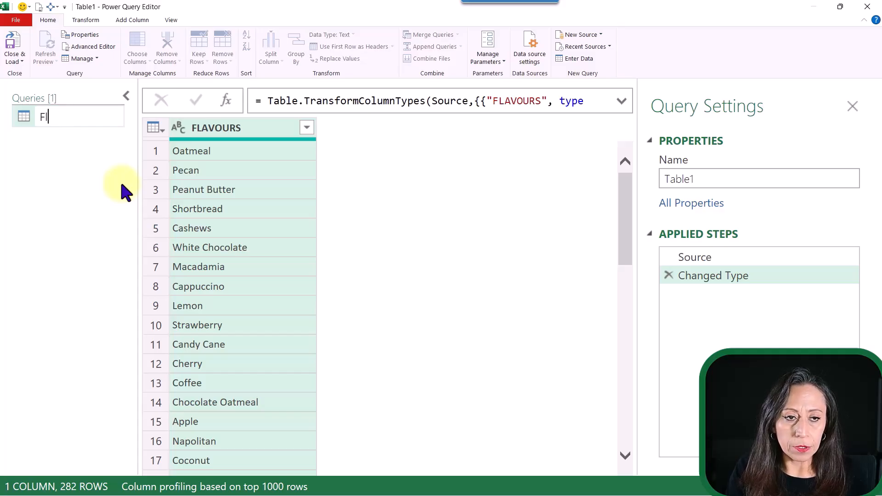
pyautogui.write('avours')
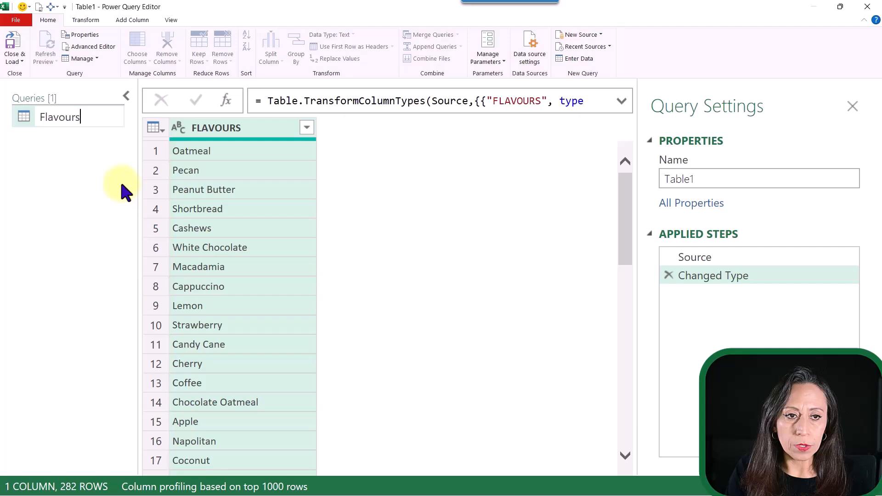
pyautogui.write('Mode')
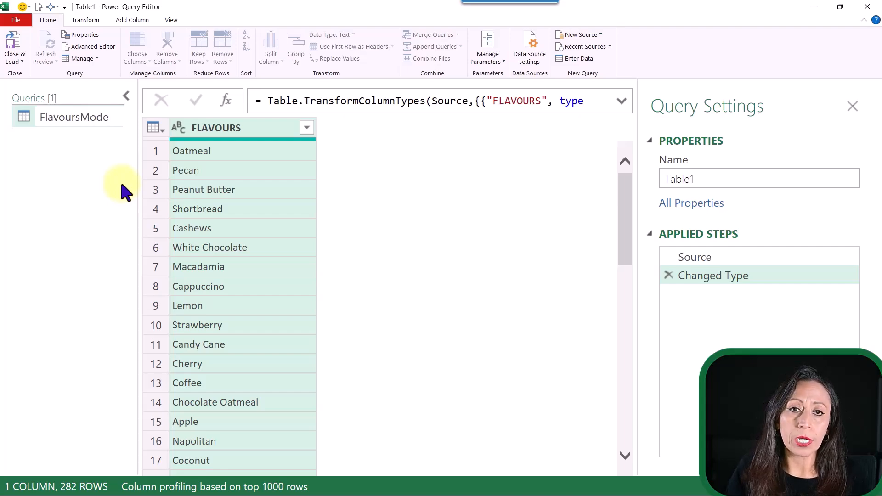
pyautogui.press('Return')
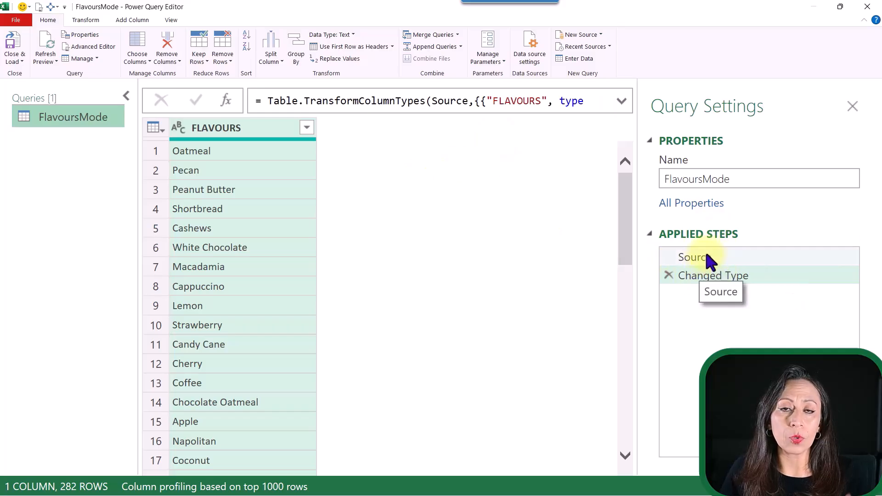
# Delete the Changed Type step and add a custom step Custom1 that returns Source.
pyautogui.click(668, 275)
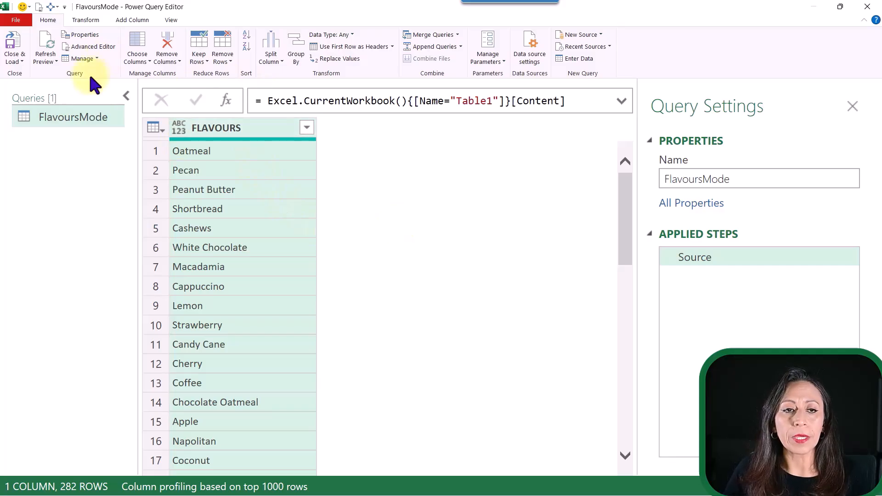
pyautogui.click(128, 96)
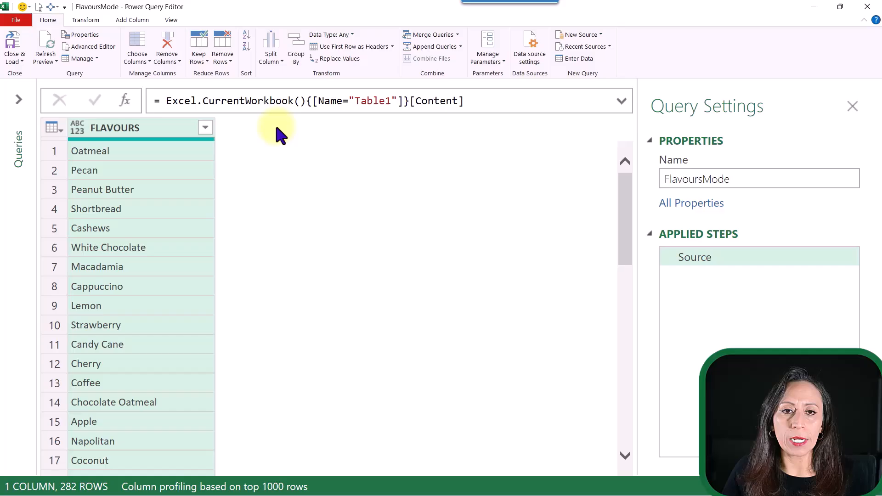
pyautogui.click(123, 99)
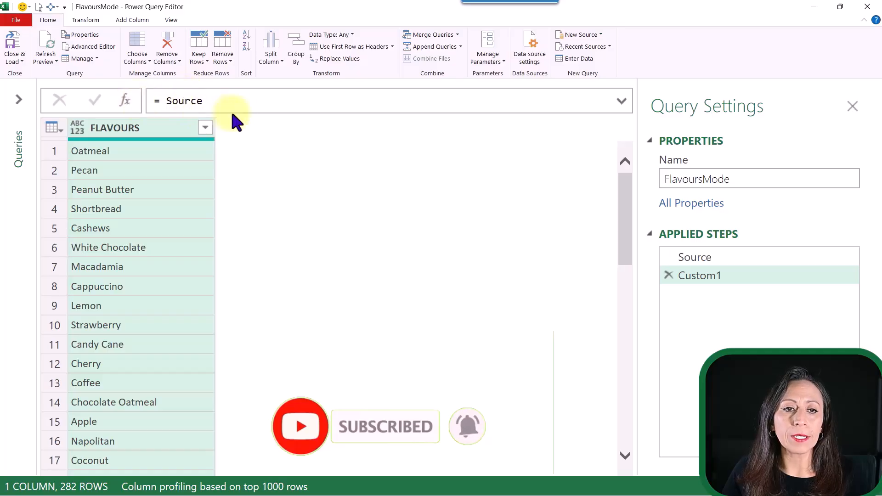
# Replace Source with List.Mode(Source[Flavours]), which errors because no 'Flavours' column exists.
pyautogui.moveTo(204, 100); pyautogui.dragTo(166, 101)
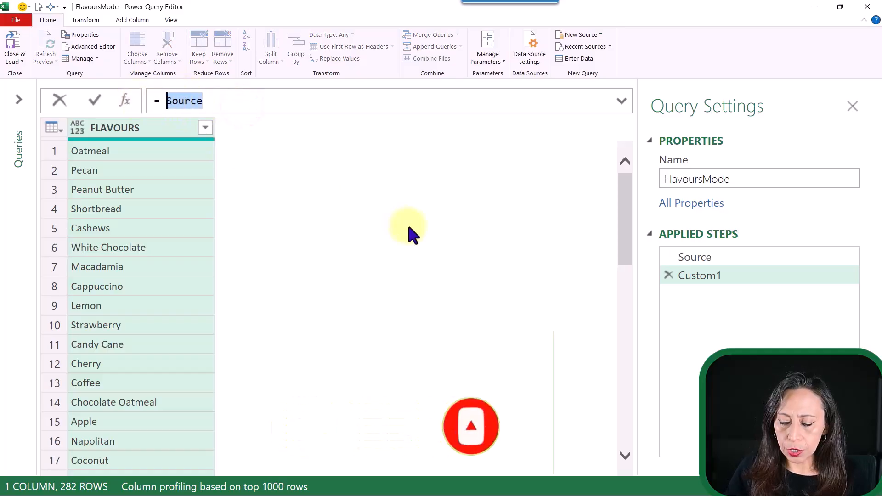
pyautogui.press('BackSpace')
pyautogui.write('lismof')
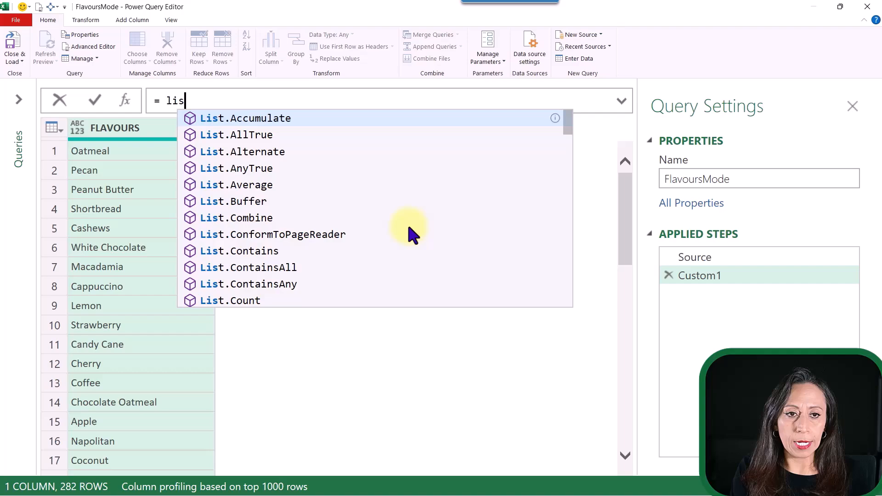
pyautogui.press('Tab')
pyautogui.press('Return')
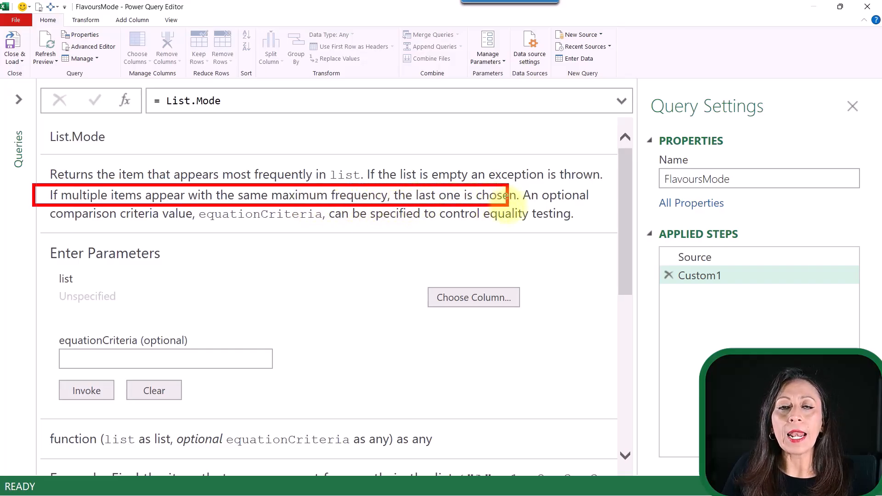
pyautogui.click(276, 101)
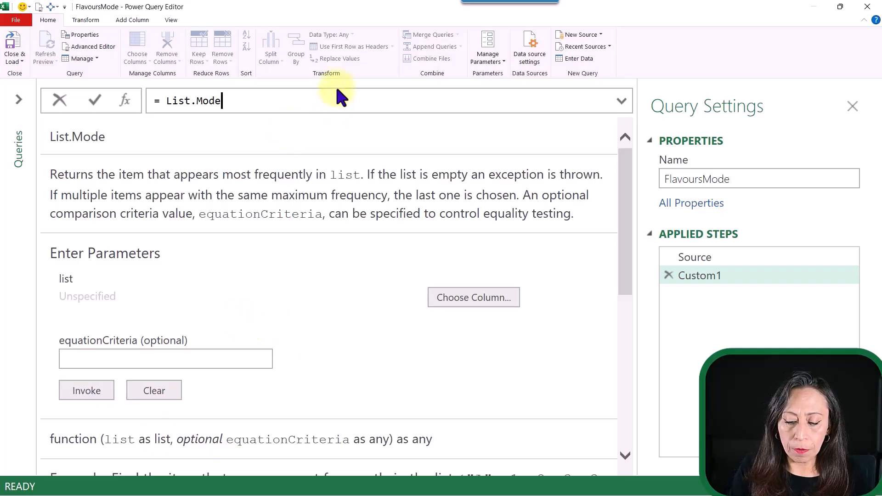
pyautogui.write('(')
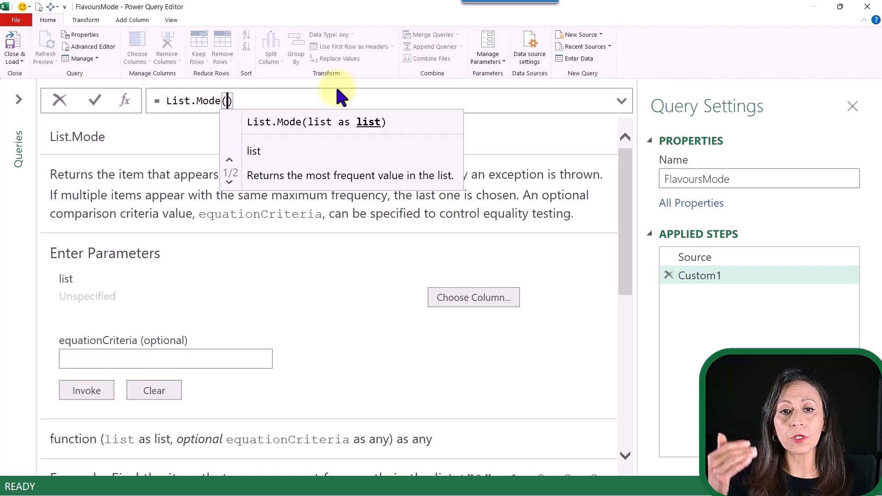
pyautogui.write('Sourc')
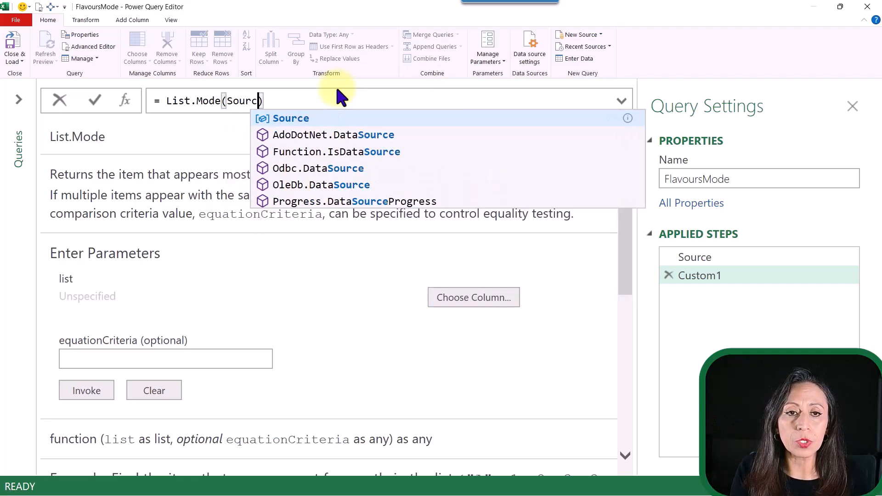
pyautogui.write('e')
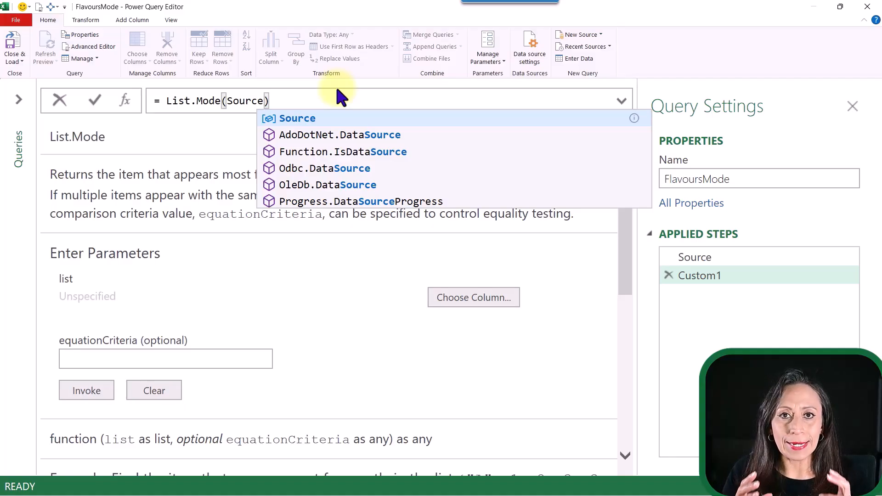
pyautogui.write('[')
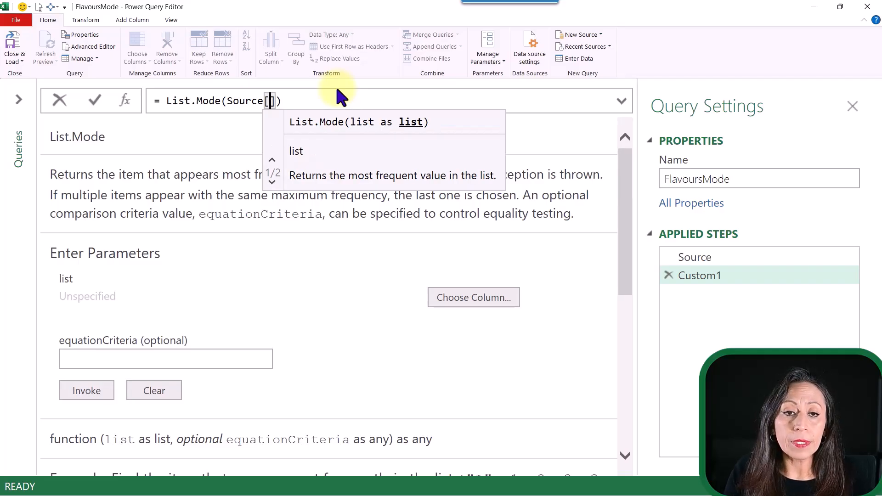
pyautogui.write('F')
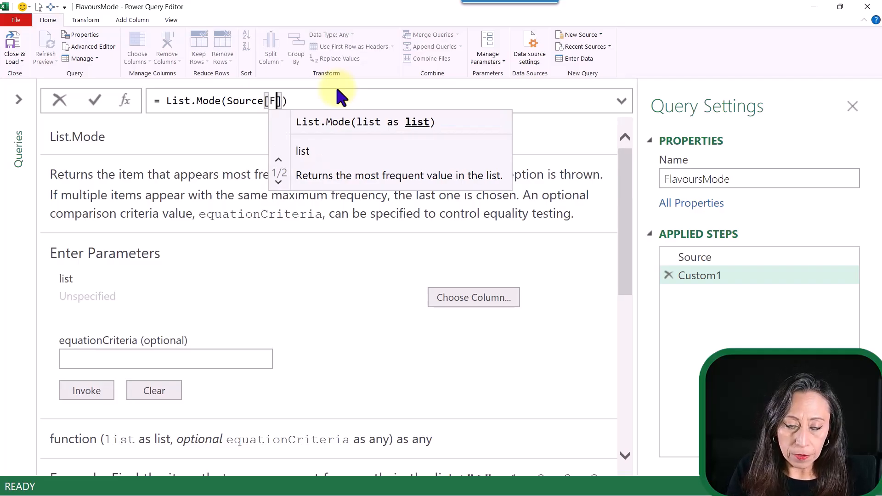
pyautogui.write('lavours')
pyautogui.press('Return')
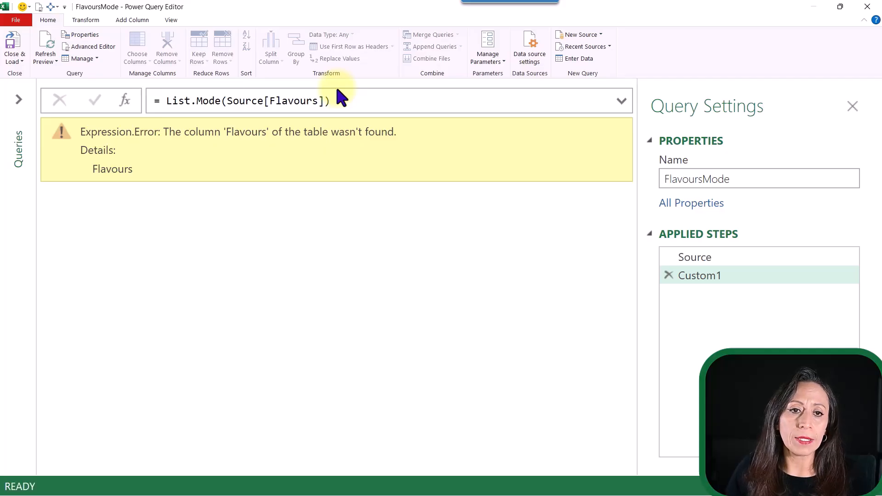
# Check the Source header spelling and correct the formula to List.Mode(Source[FLAVOURS]), returning Orange.
pyautogui.click(771, 257)
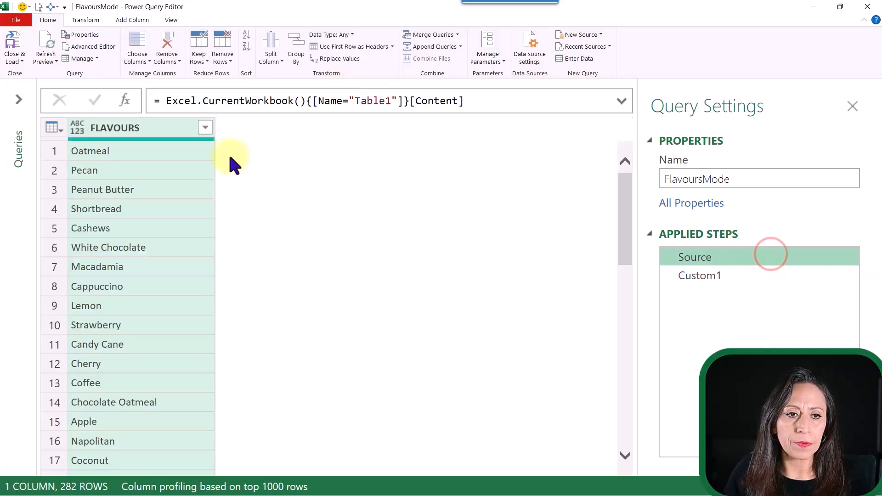
pyautogui.doubleClick(140, 129)
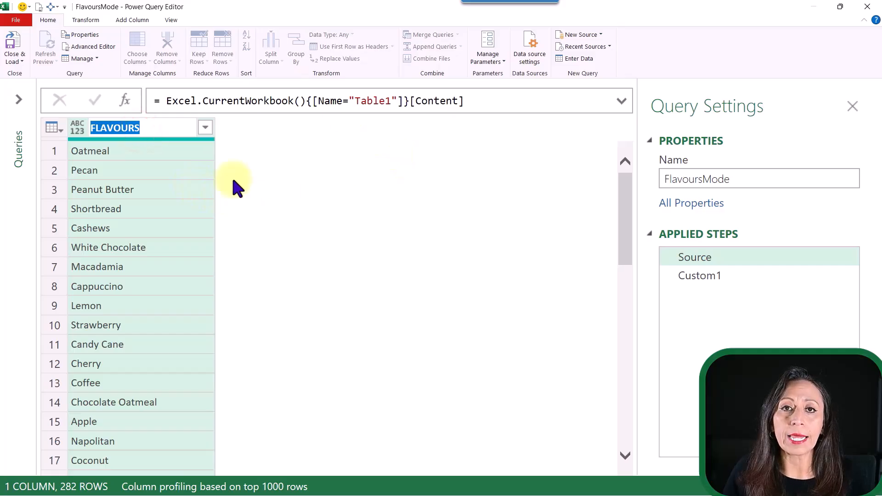
pyautogui.click(700, 275)
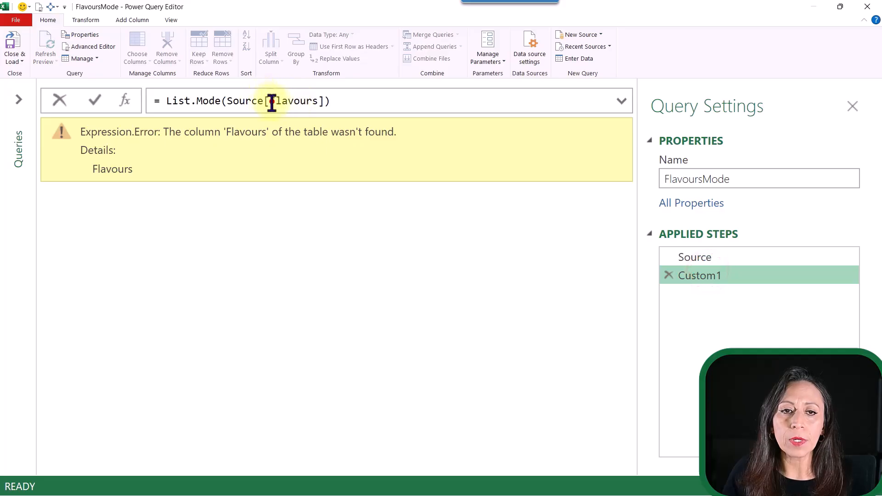
pyautogui.moveTo(270, 101); pyautogui.dragTo(320, 101)
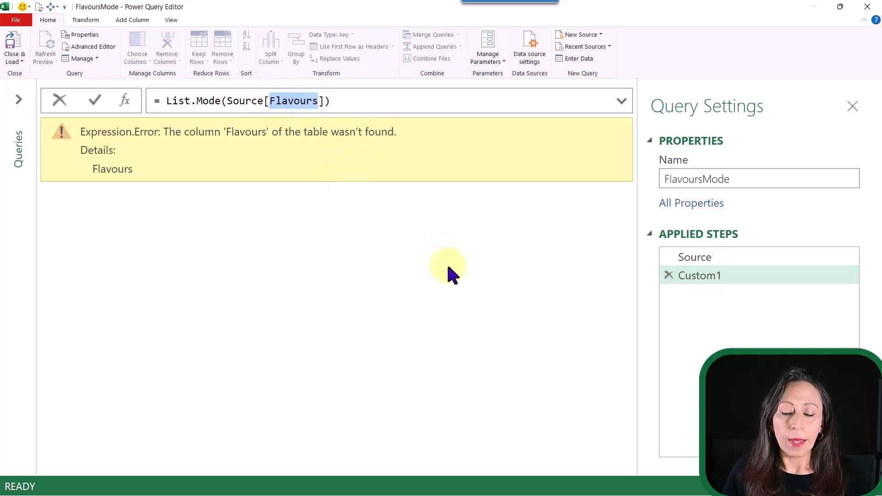
pyautogui.write('FLAVOURS')
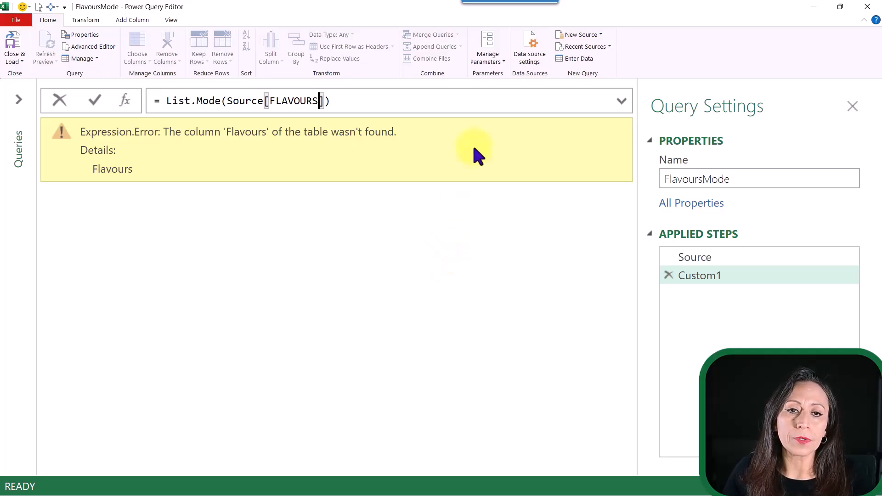
pyautogui.click(438, 102)
pyautogui.press('Return')
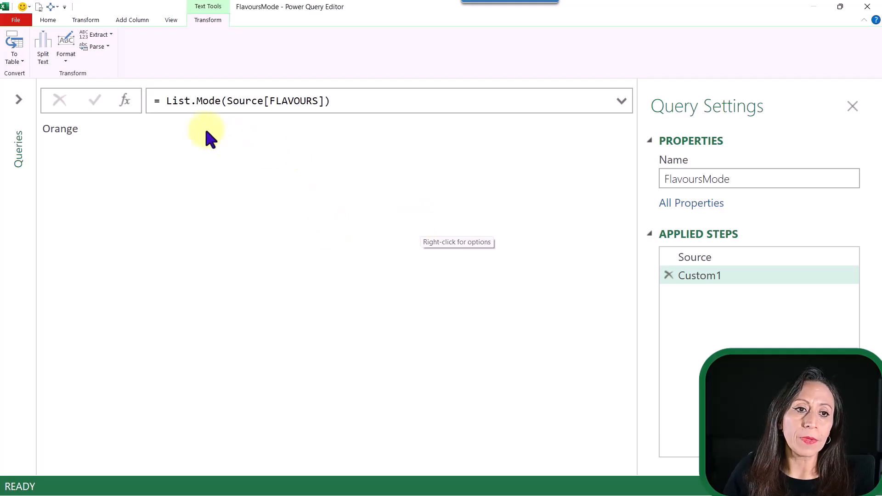
# Inspect the Orange result and the Mode function name, leaving the formula unchanged.
pyautogui.click(60, 129)
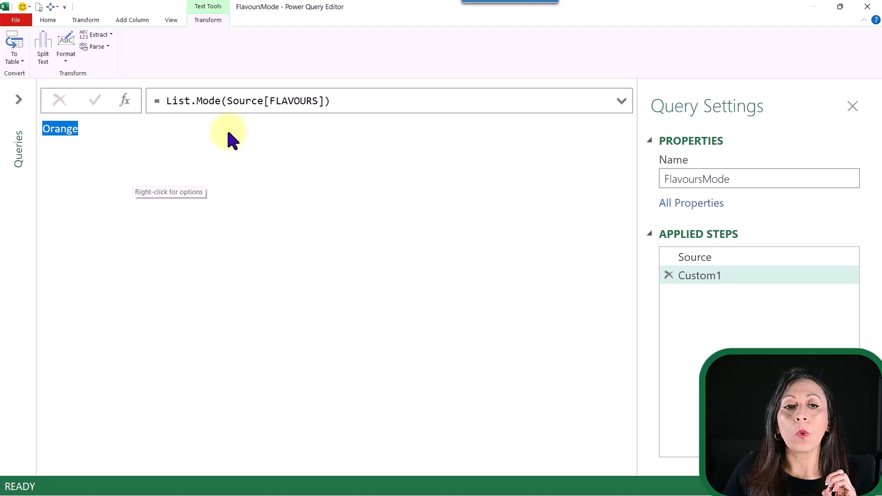
pyautogui.moveTo(193, 100); pyautogui.dragTo(208, 101)
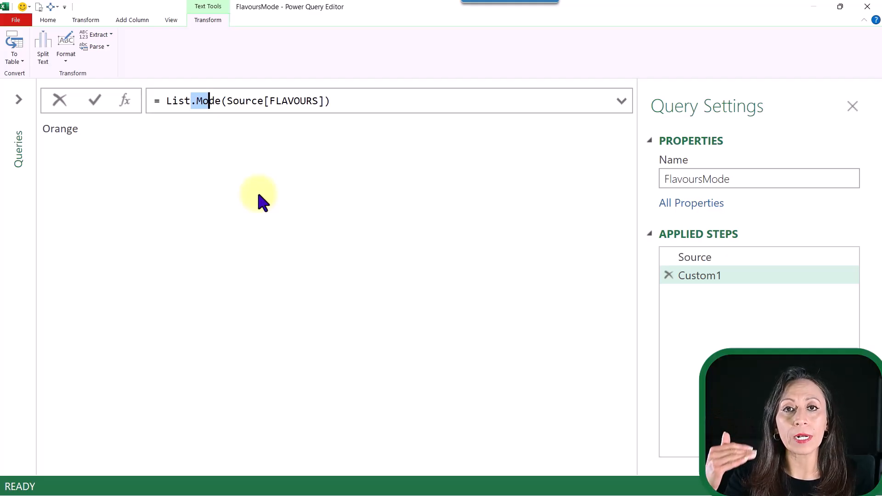
pyautogui.click(714, 275)
pyautogui.write('ListMode')
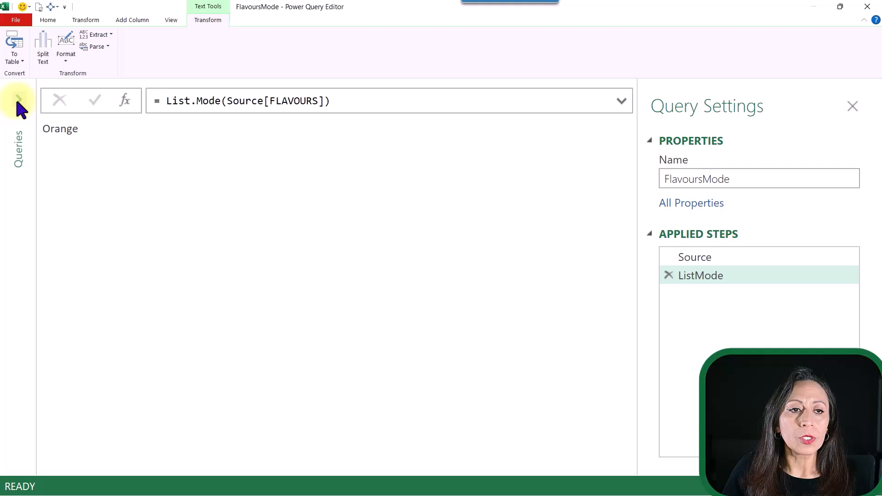
# Create a blank query and copy FlavoursMode's Source formula Excel.CurrentWorkbook(){[Name="Table1"]}[Content].
pyautogui.click(20, 99)
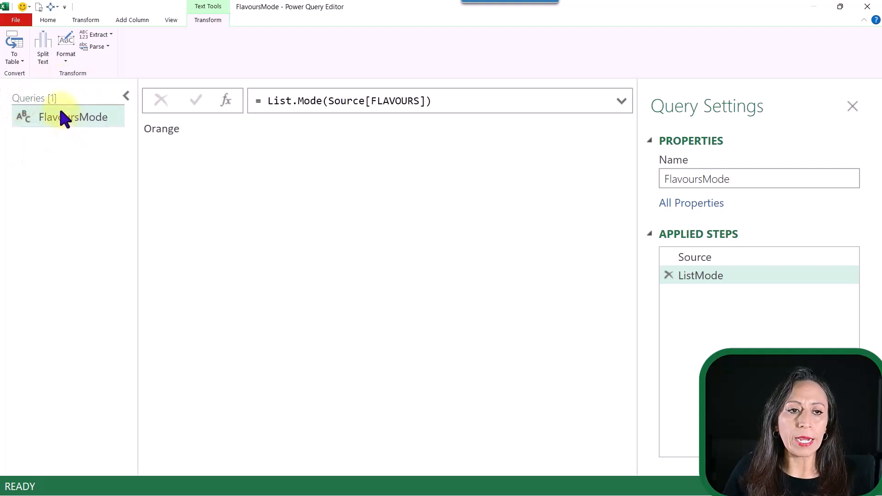
pyautogui.rightClick(56, 148)
pyautogui.moveTo(70, 146)
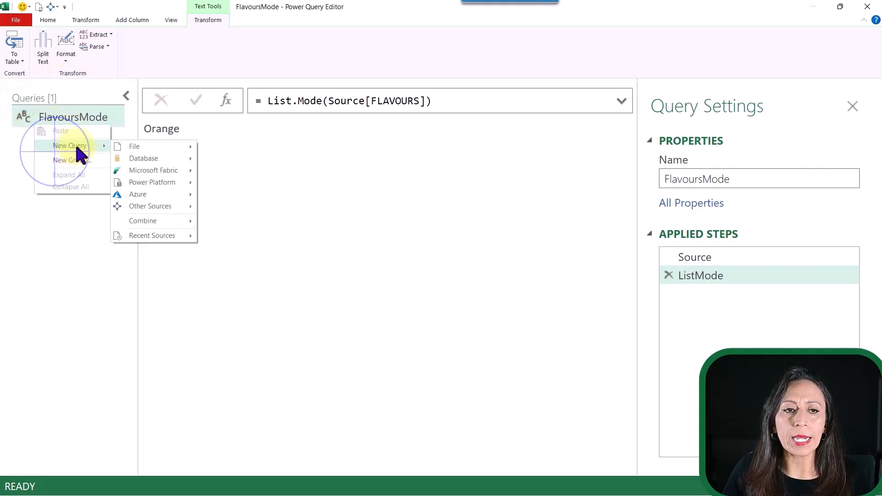
pyautogui.moveTo(149, 206)
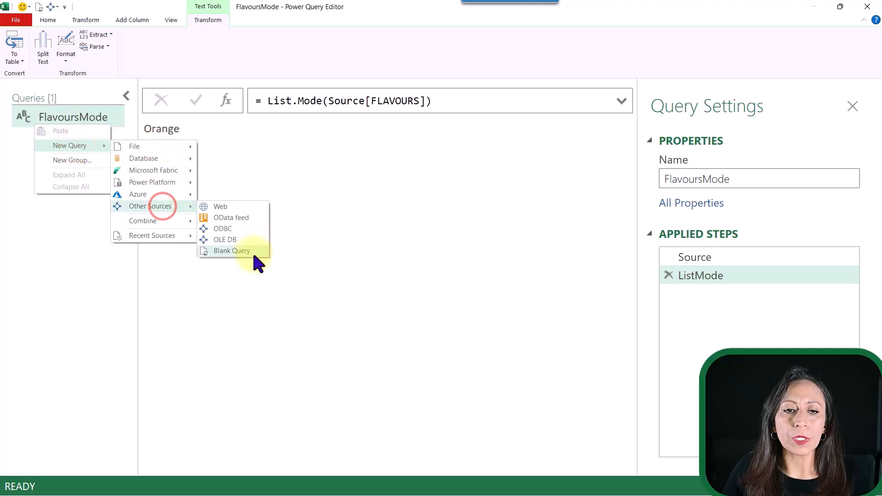
pyautogui.click(252, 252)
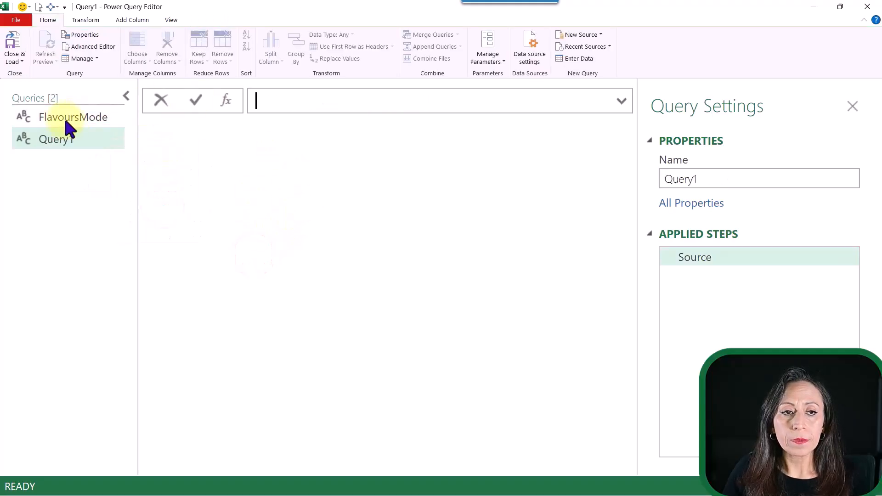
pyautogui.click(101, 117)
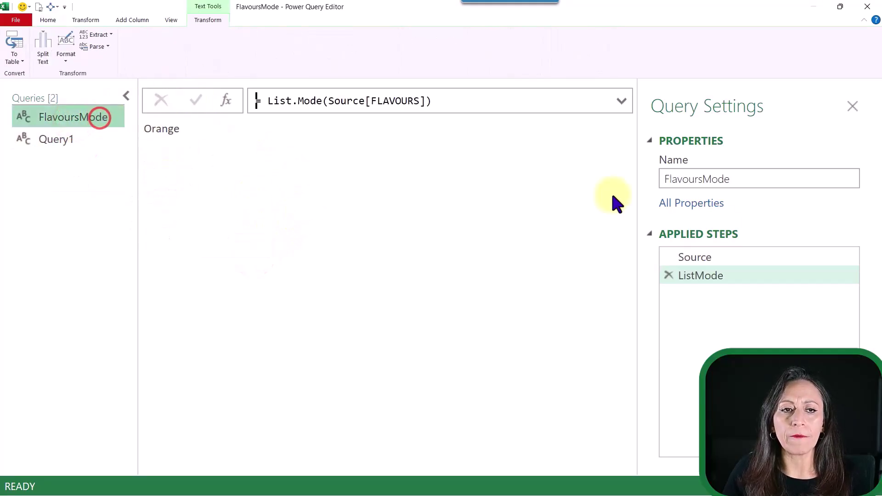
pyautogui.click(765, 256)
pyautogui.moveTo(565, 101); pyautogui.dragTo(256, 101)
pyautogui.hotkey('ctrl', 'c')
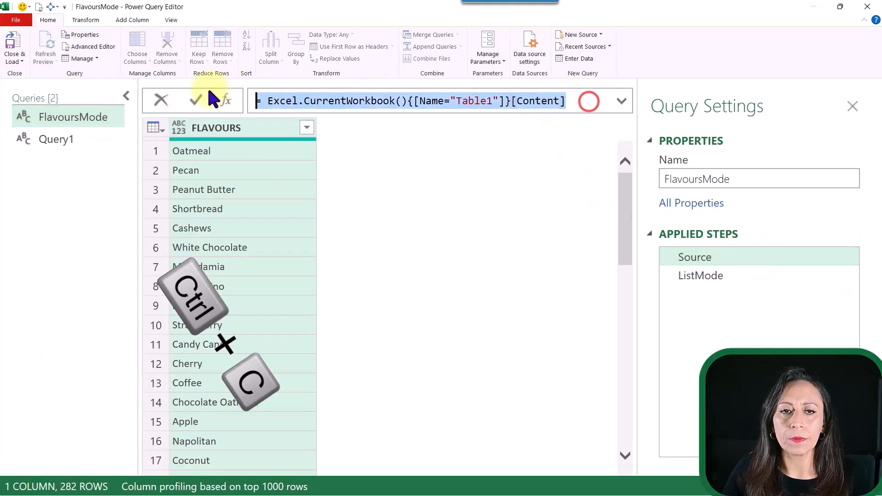
pyautogui.click(75, 185)
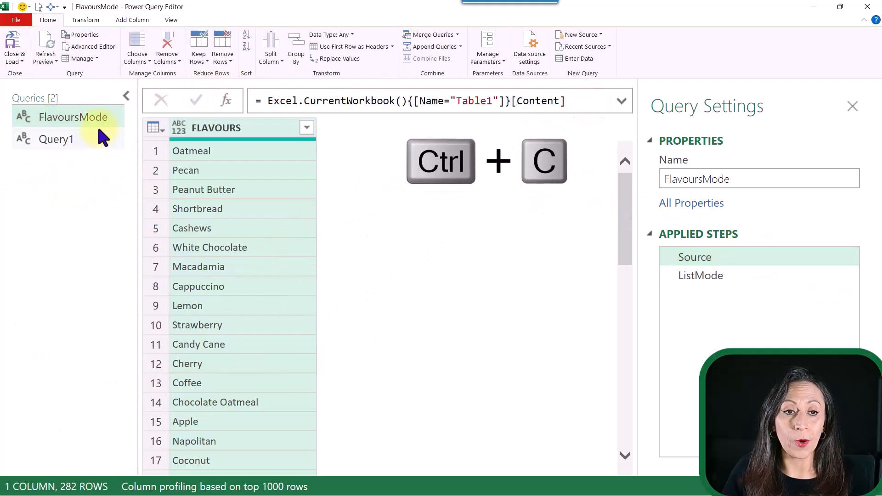
# Paste the copied formula into the blank query so it loads the FLAVOURS data.
pyautogui.click(56, 140)
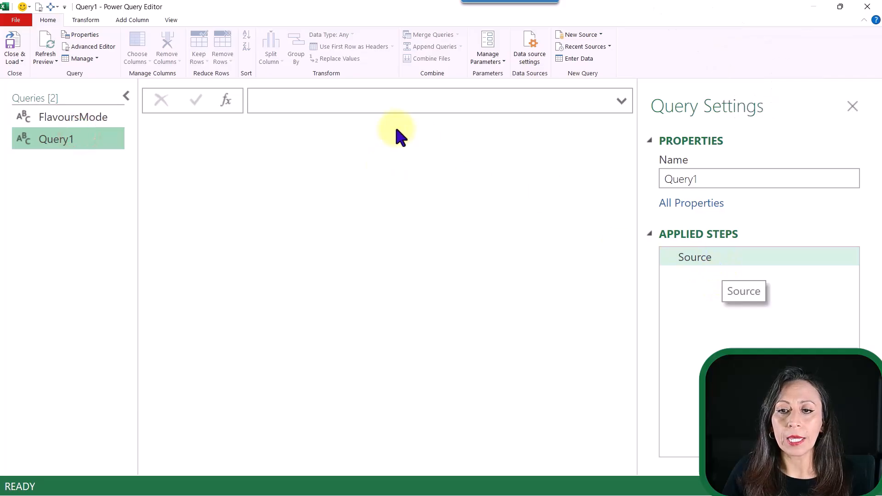
pyautogui.click(395, 102)
pyautogui.hotkey('ctrl', 'v')
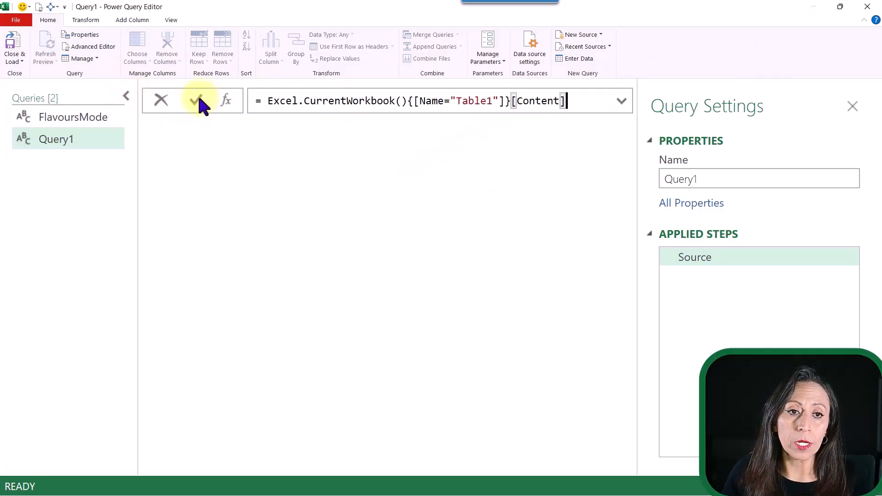
pyautogui.click(197, 102)
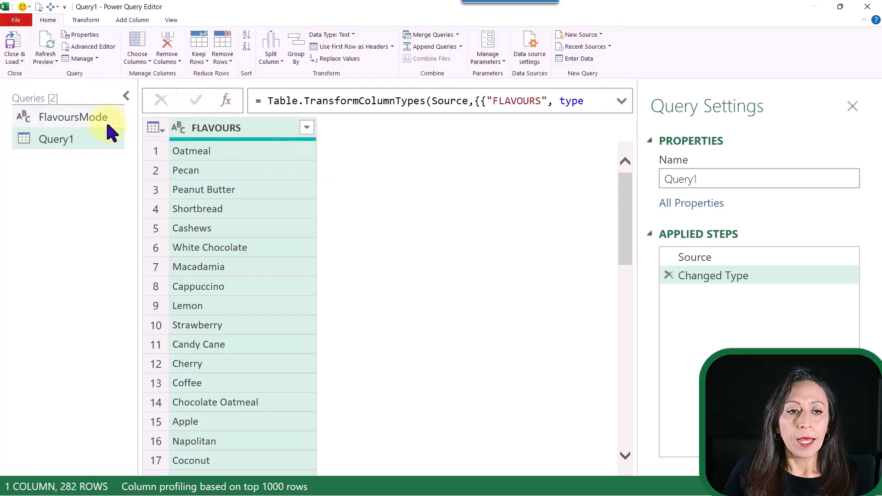
# Rename Query1 to FlavoursModeS and delete its Changed Type step.
pyautogui.doubleClick(58, 139)
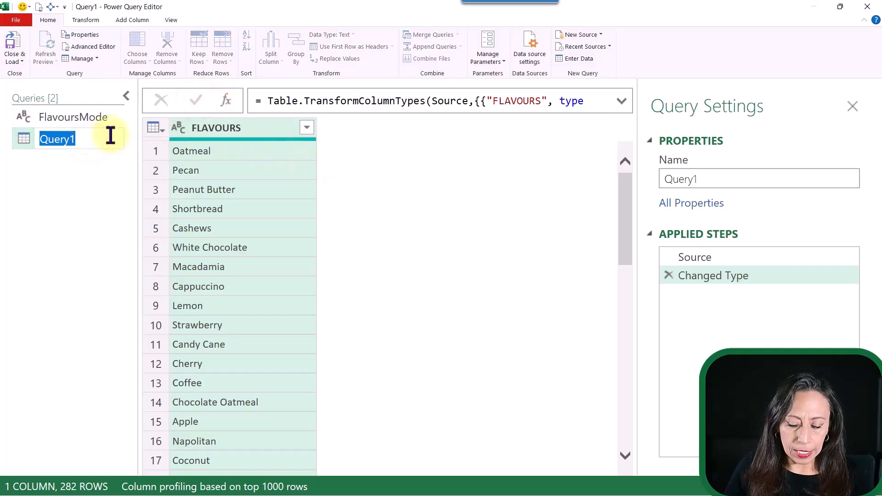
pyautogui.write('Fl')
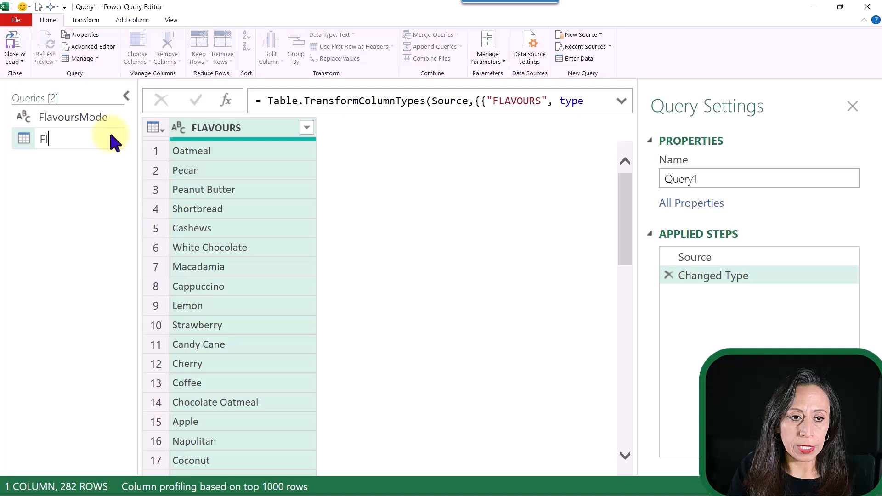
pyautogui.write('avoursMo')
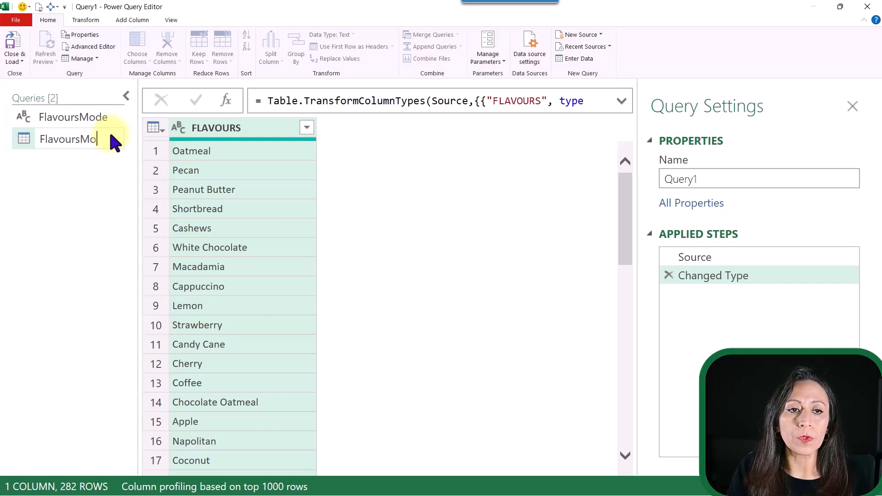
pyautogui.write('deS')
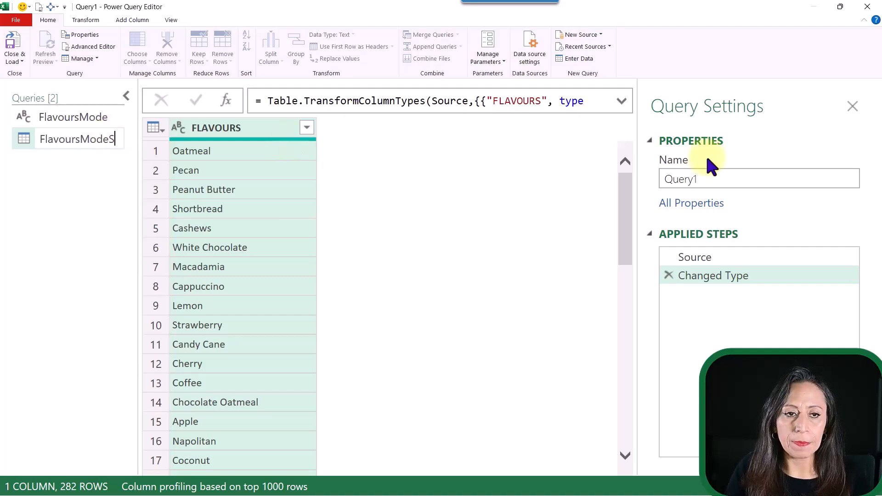
pyautogui.click(126, 96)
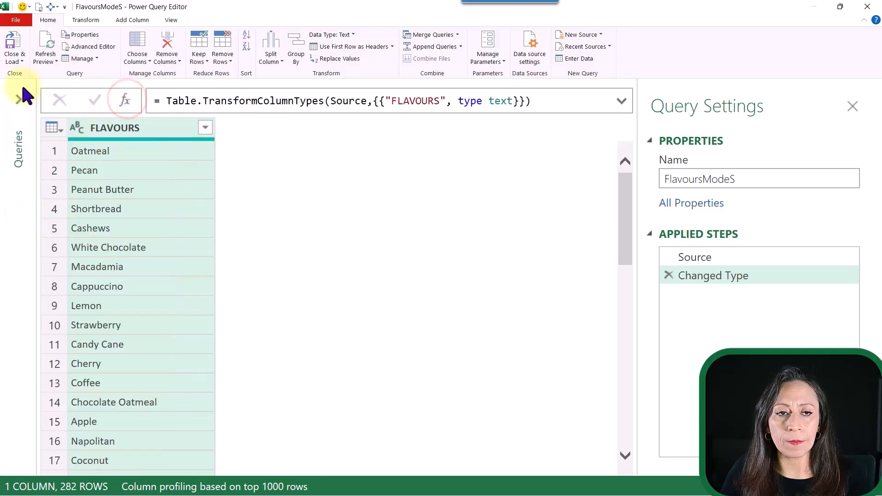
pyautogui.click(667, 276)
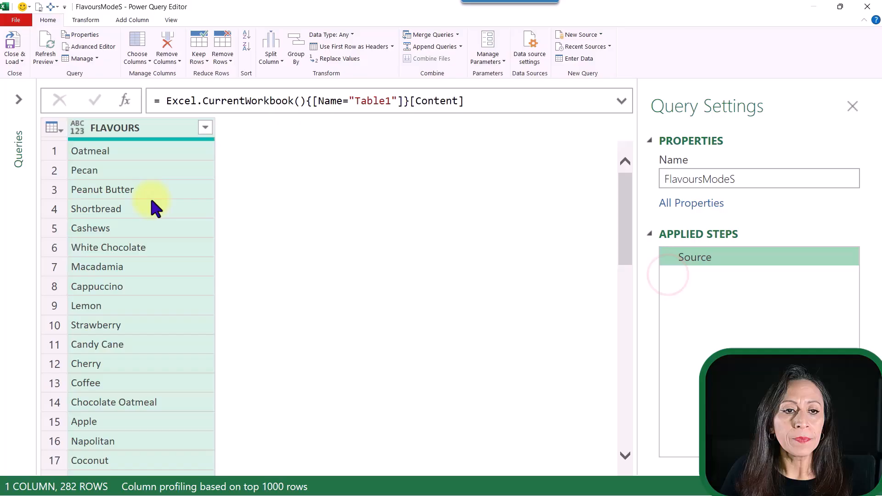
# Add a custom step and replace Source with List.Modes via autocomplete, showing its documentation.
pyautogui.click(125, 101)
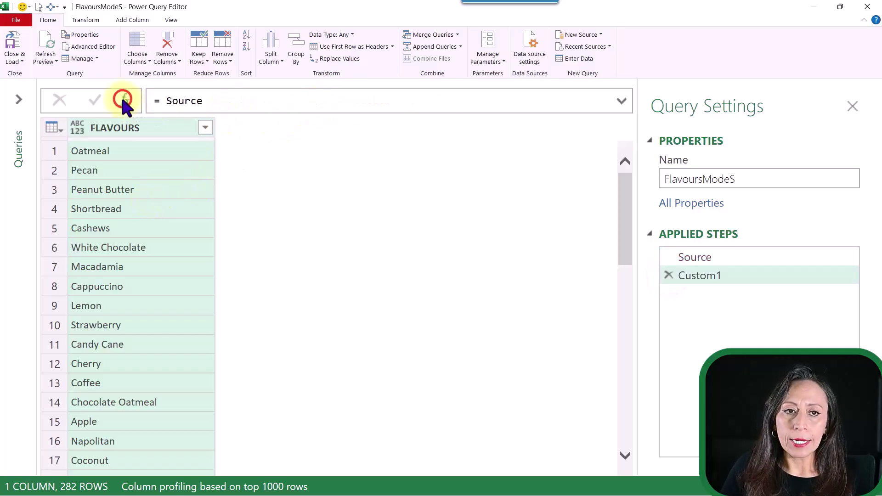
pyautogui.doubleClick(168, 100)
pyautogui.press('BackSpace')
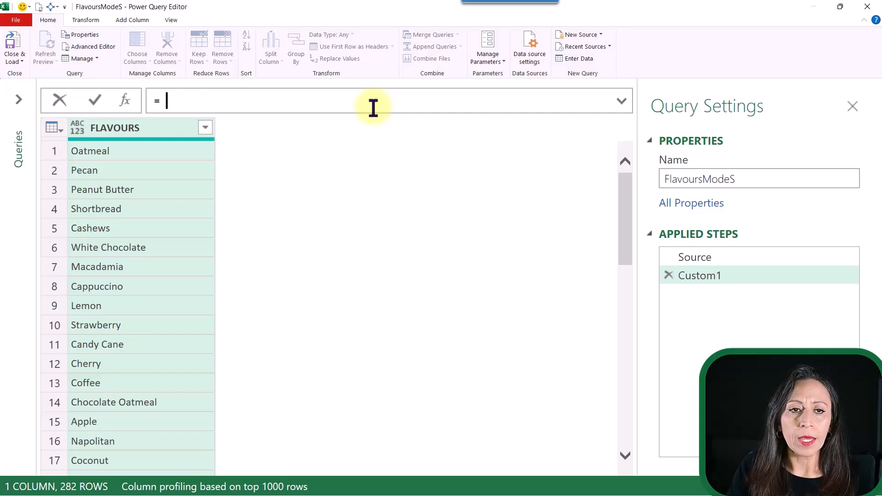
pyautogui.write('li')
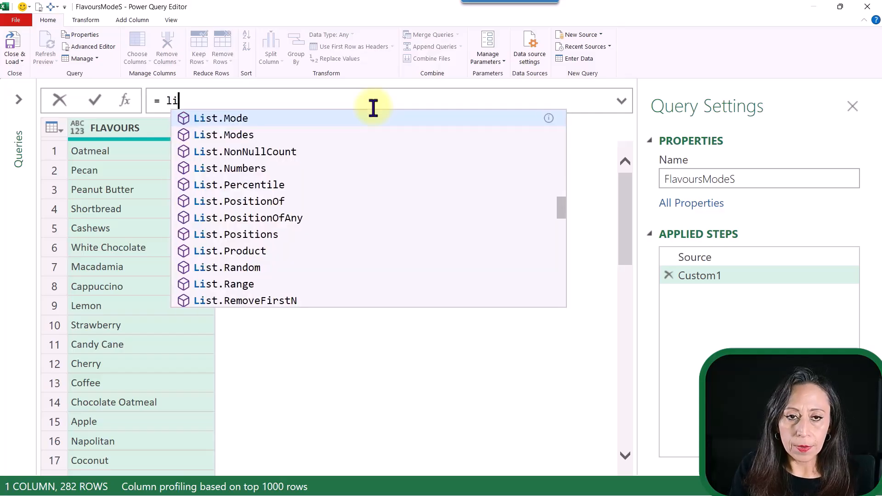
pyautogui.write('smo')
pyautogui.press('Down')
pyautogui.press('Tab')
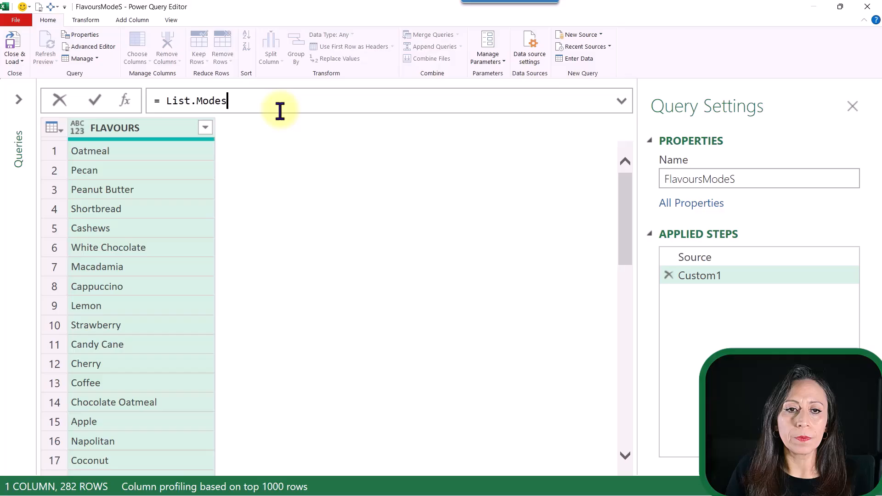
pyautogui.press('Return')
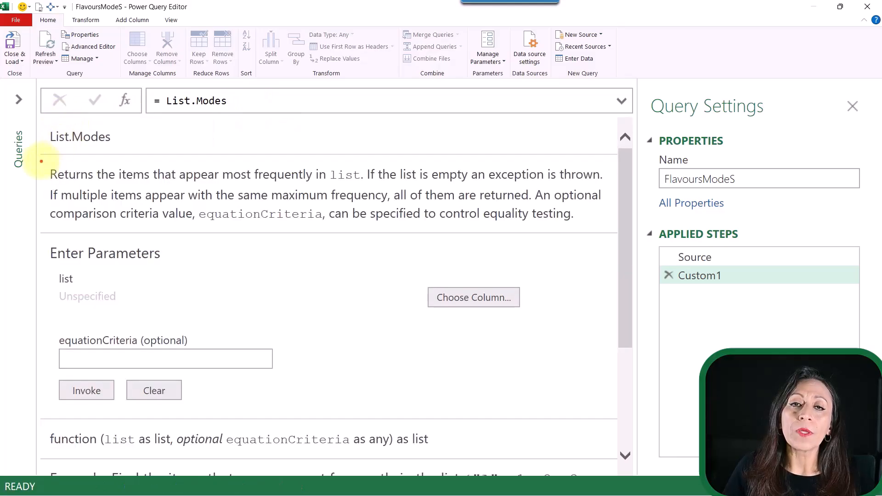
# Review the List.Modes documentation, then commit List.Modes(Source[FLAVOURS]) returning Coconut, Almond and Orange.
pyautogui.moveTo(40, 161)
pyautogui.mouseDown()
pyautogui.moveTo(228, 160)
pyautogui.moveTo(371, 177)
pyautogui.mouseUp()
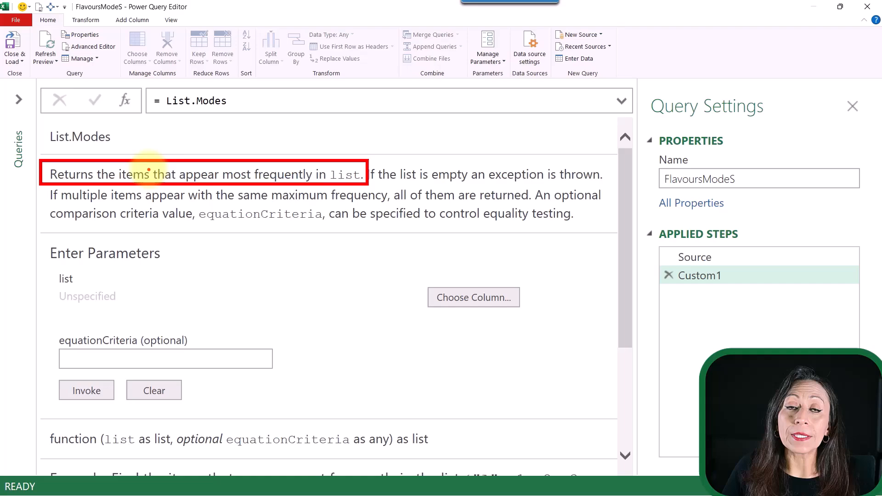
pyautogui.moveTo(148, 169); pyautogui.dragTo(168, 144)
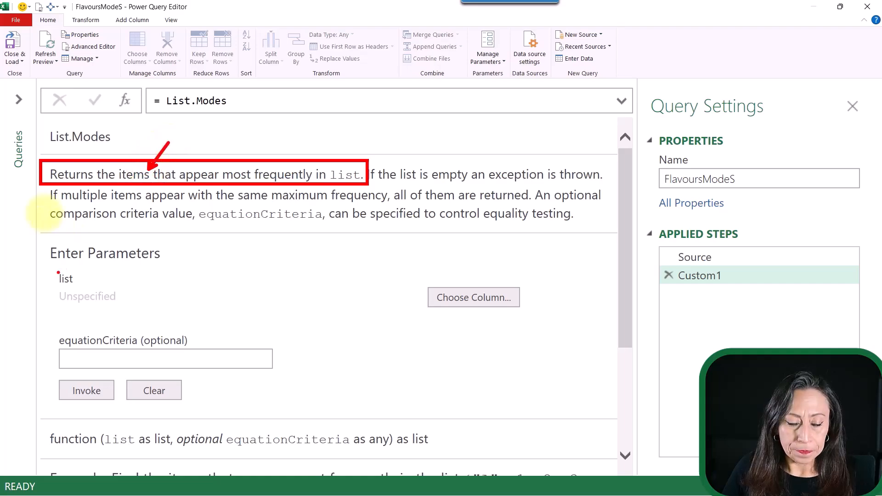
pyautogui.moveTo(42, 186)
pyautogui.mouseDown()
pyautogui.moveTo(297, 207)
pyautogui.moveTo(543, 203)
pyautogui.mouseUp()
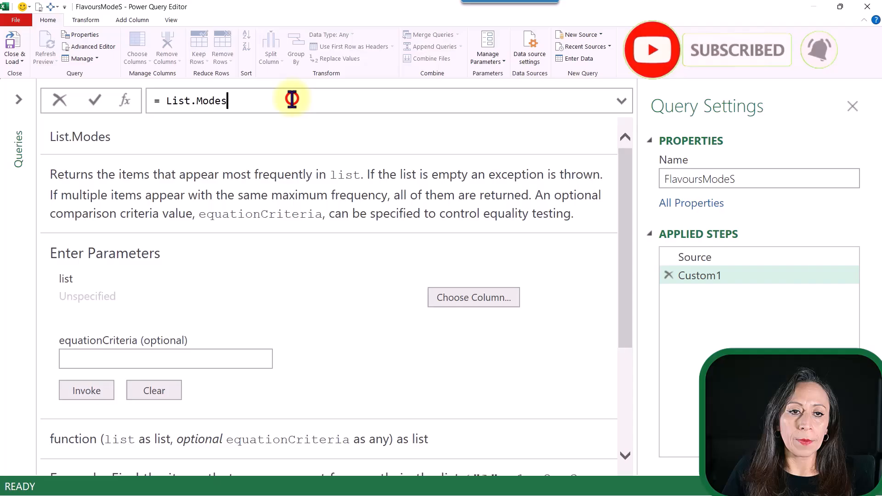
pyautogui.write('(')
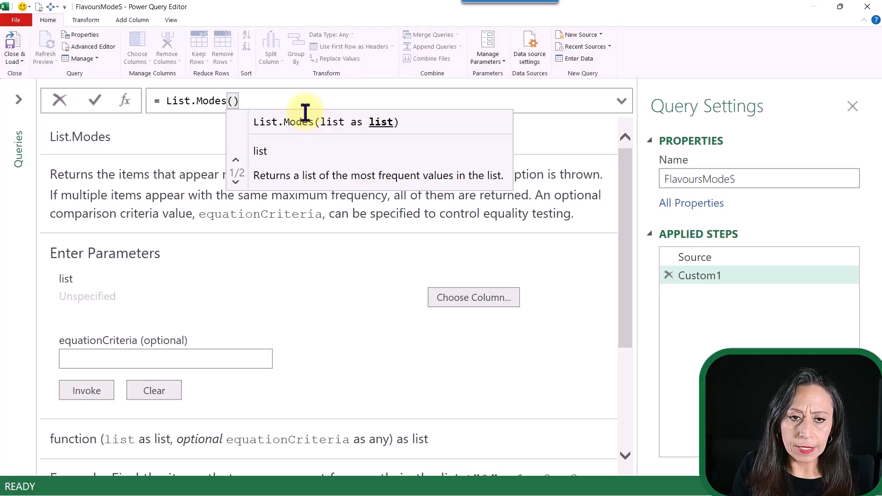
pyautogui.write('Source')
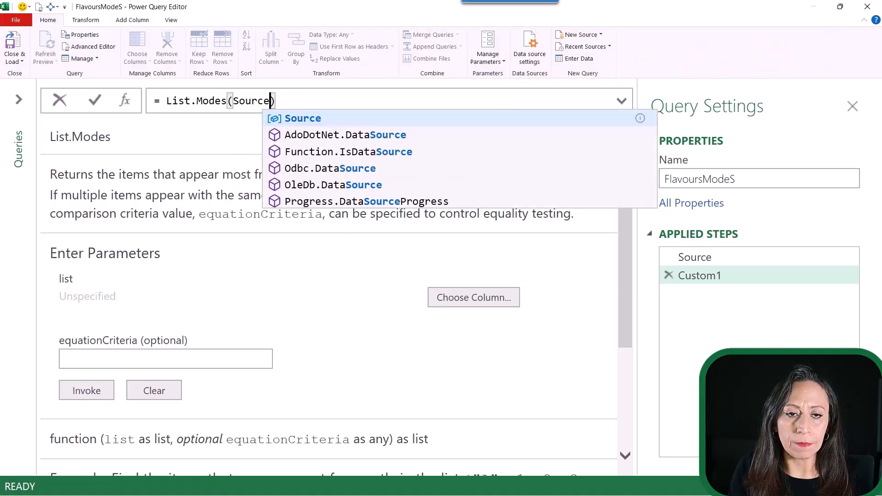
pyautogui.write('[F')
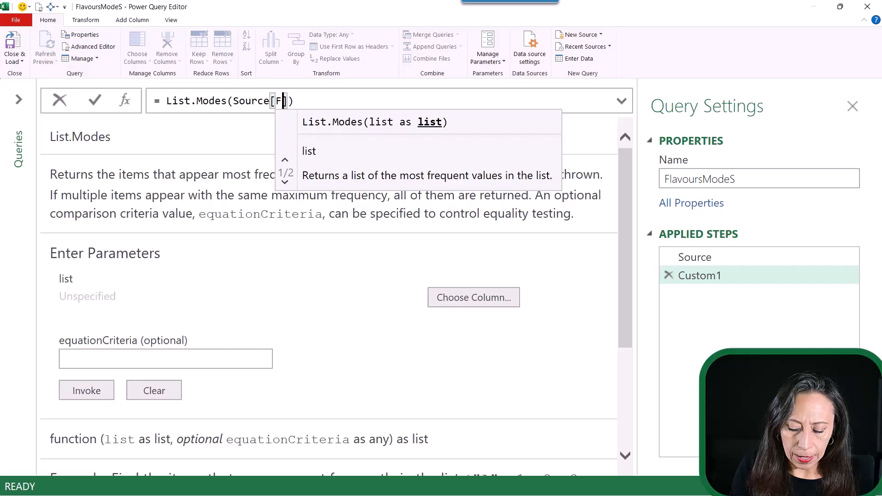
pyautogui.write('LAVOURS')
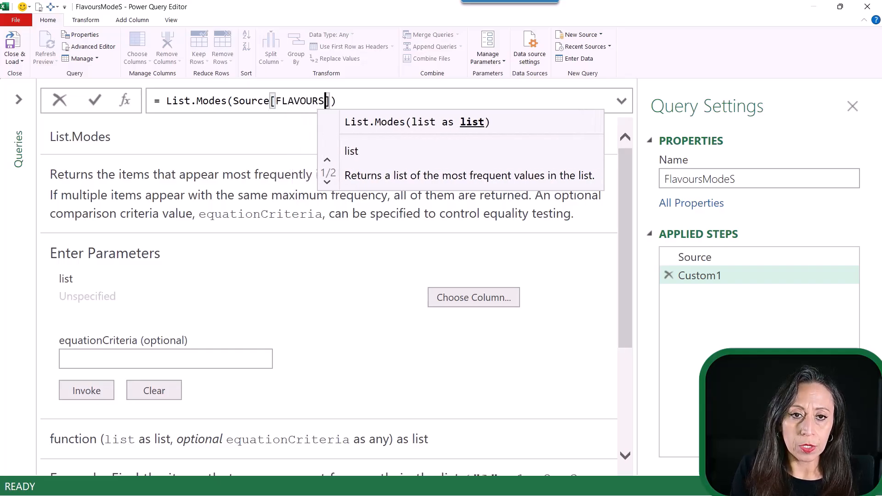
pyautogui.press('Return')
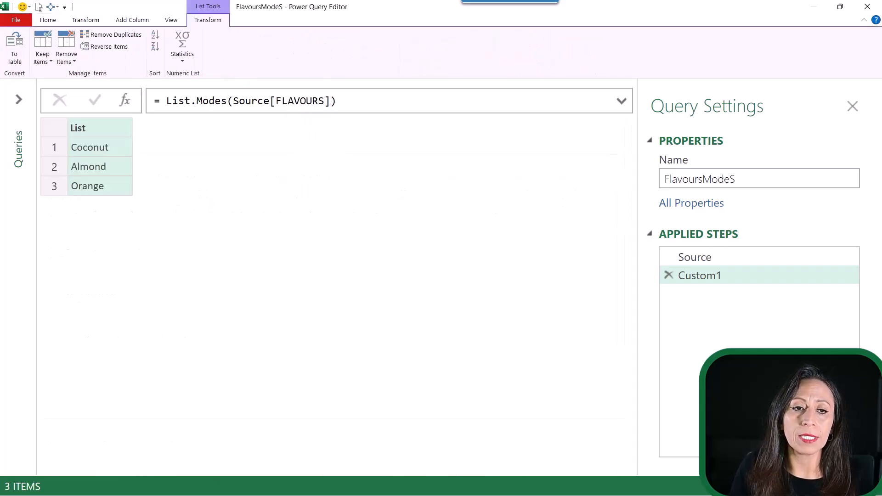
pyautogui.click(124, 147)
# Preview the Almond and Orange items, then close the editor with Close & Load To... to pick the import destination.
pyautogui.click(121, 167)
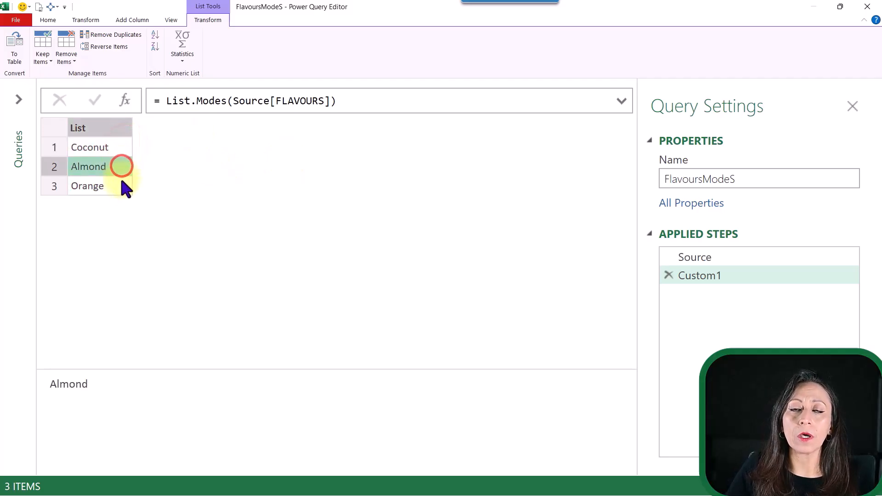
pyautogui.click(115, 185)
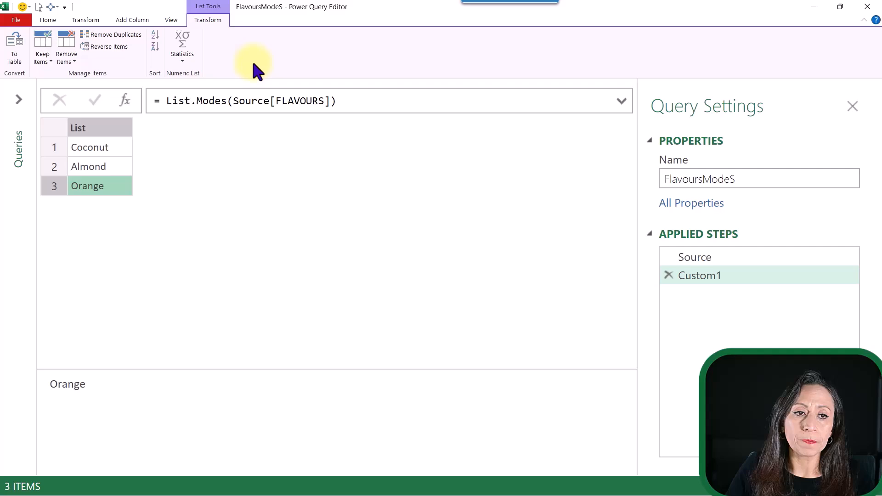
pyautogui.click(47, 20)
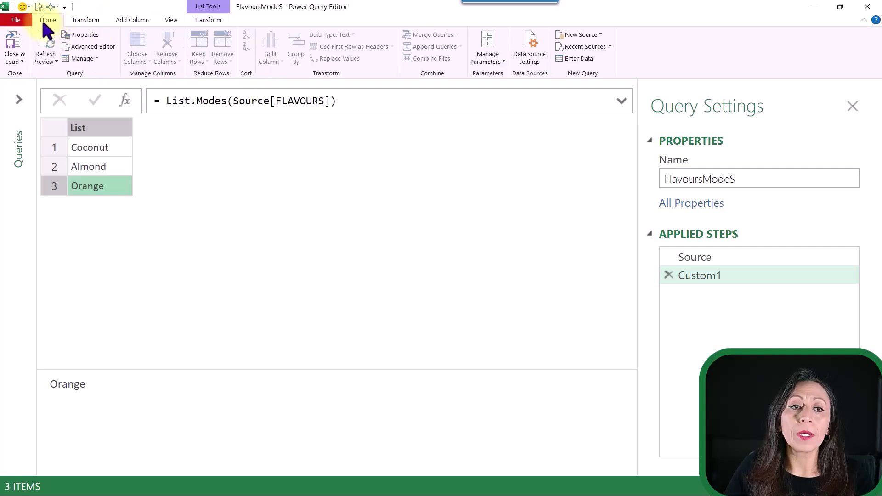
pyautogui.click(15, 63)
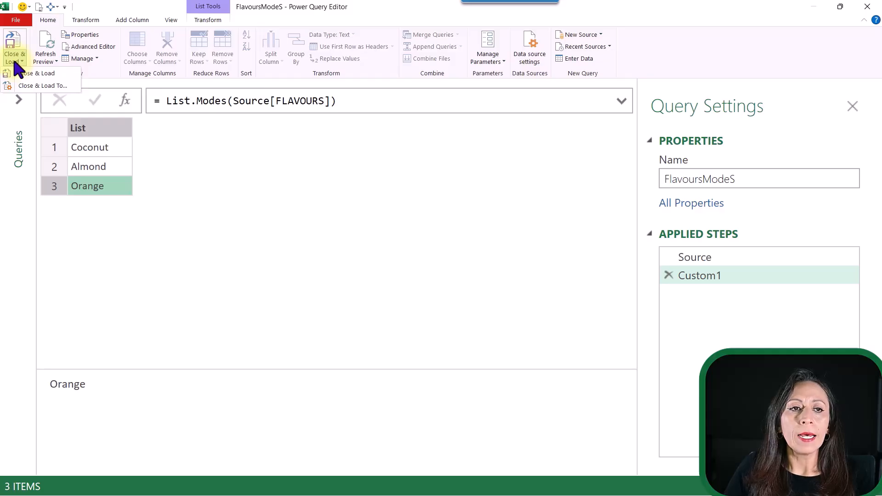
pyautogui.click(39, 86)
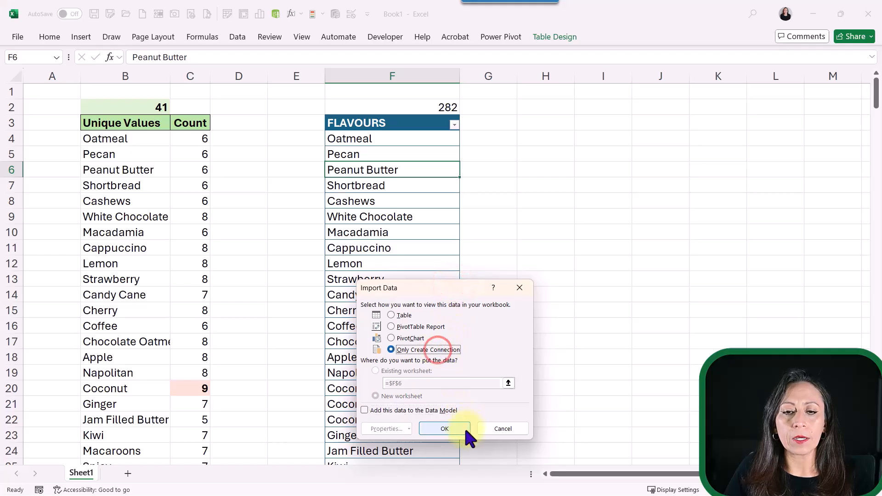
# Load FlavoursModeS as connection only, then narrow columns D and E and widen column A.
pyautogui.click(444, 427)
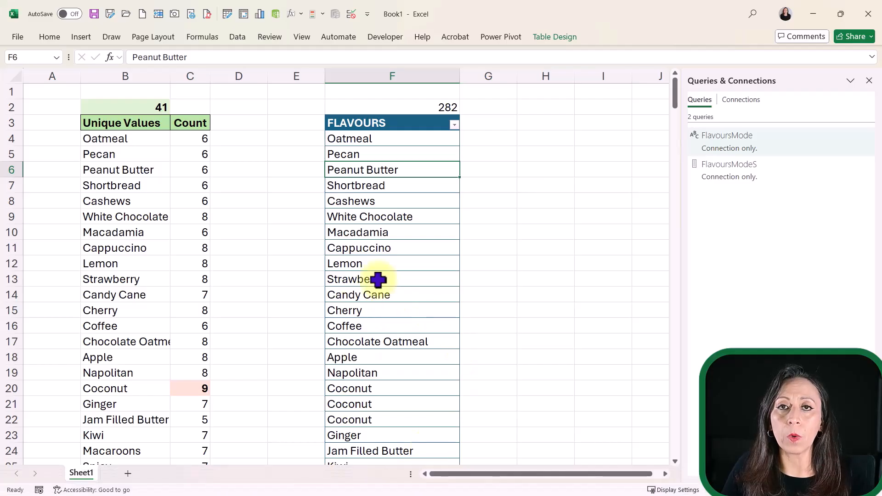
pyautogui.click(549, 126)
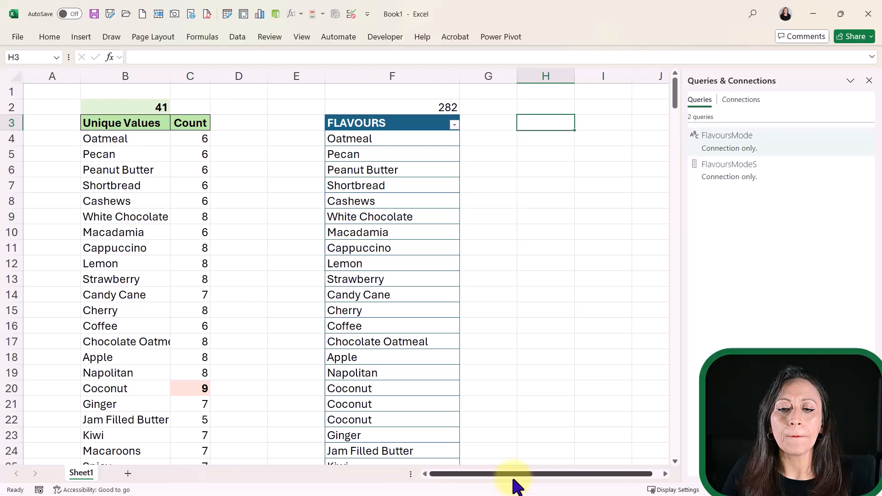
pyautogui.moveTo(517, 475); pyautogui.dragTo(511, 476)
pyautogui.click(232, 76)
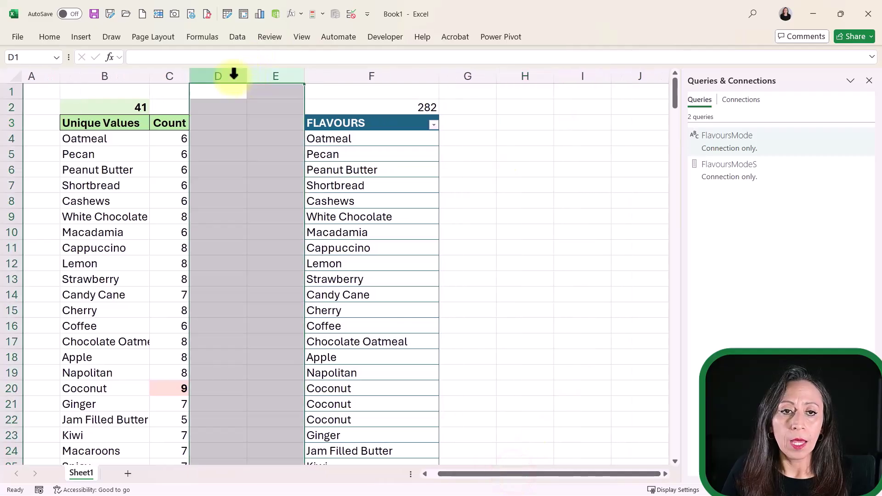
pyautogui.moveTo(243, 77)
pyautogui.mouseDown()
pyautogui.moveTo(276, 77)
pyautogui.moveTo(217, 74)
pyautogui.mouseUp()
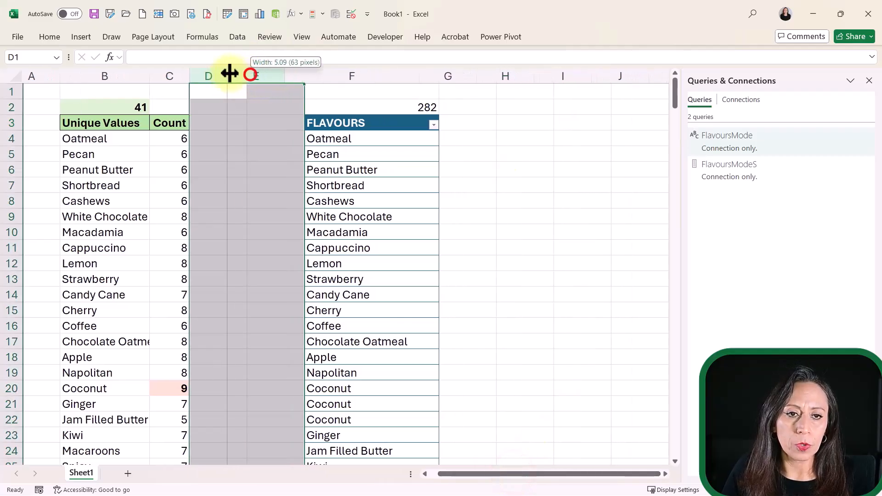
pyautogui.click(31, 76)
pyautogui.moveTo(59, 77)
pyautogui.mouseDown()
pyautogui.moveTo(80, 76)
pyautogui.moveTo(50, 76)
pyautogui.mouseUp()
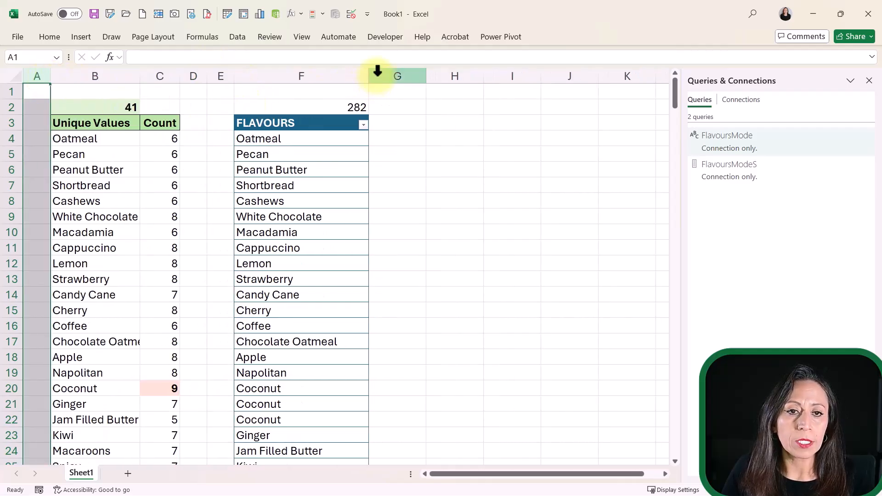
# Narrow column G into a thin spacer and select the FlavoursMode query in Queries & Connections.
pyautogui.click(398, 77)
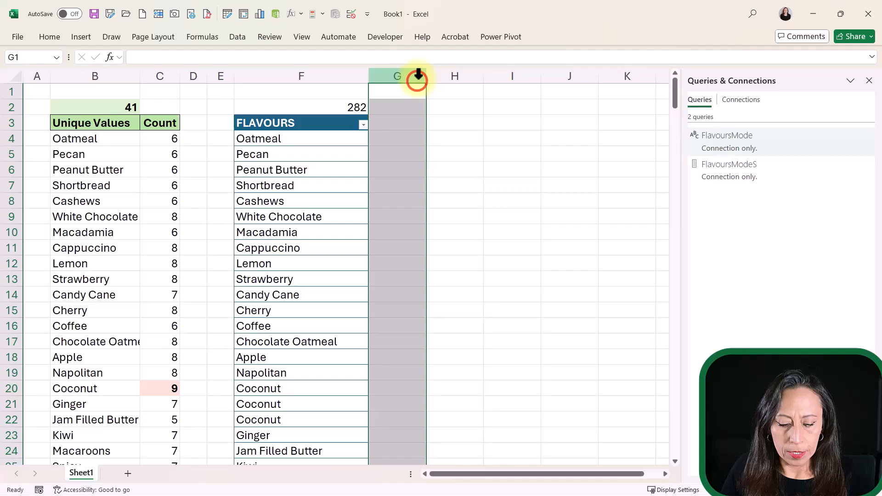
pyautogui.moveTo(428, 76); pyautogui.dragTo(396, 76)
pyautogui.click(735, 136)
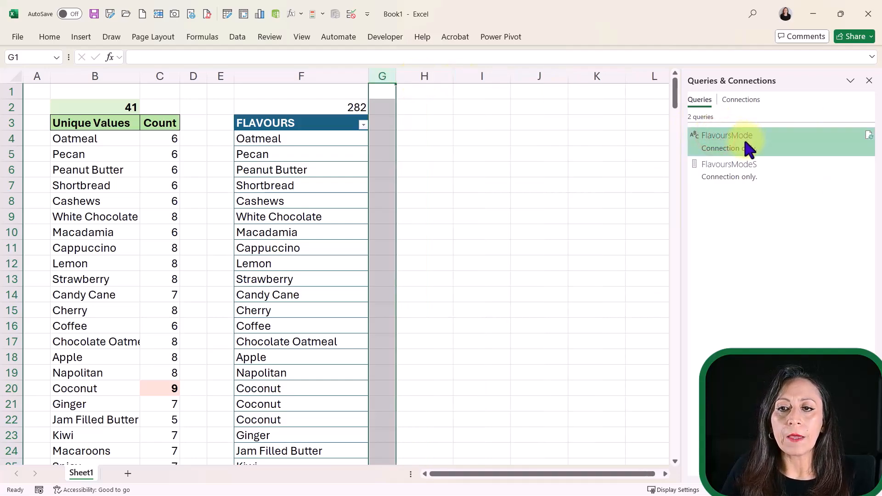
# Load the FlavoursMode query as a table on the existing worksheet at H3.
pyautogui.rightClick(748, 148)
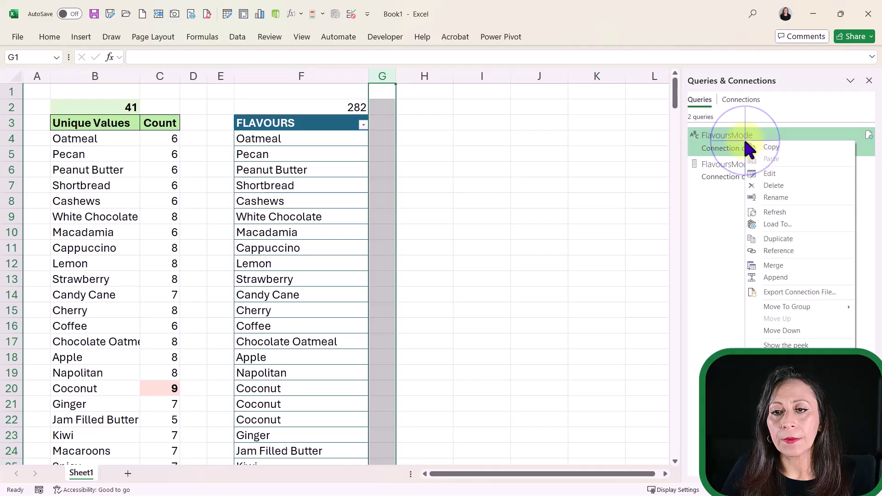
pyautogui.click(775, 214)
pyautogui.click(661, 161)
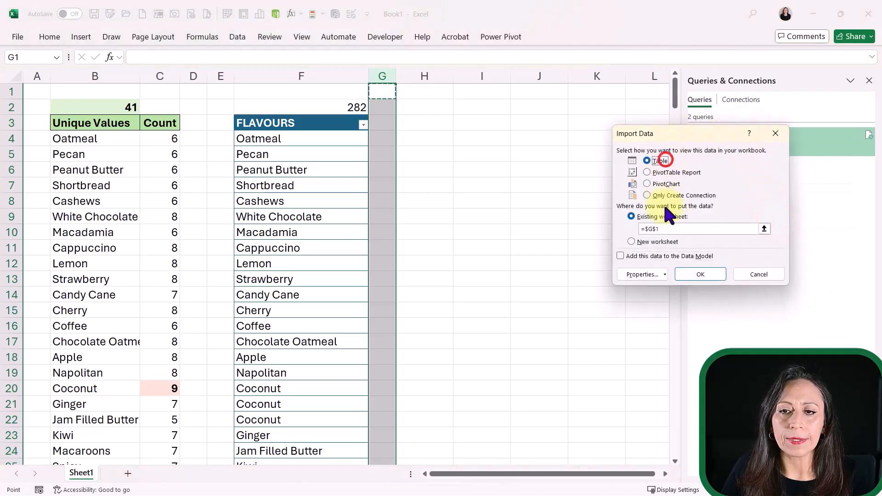
pyautogui.click(439, 108)
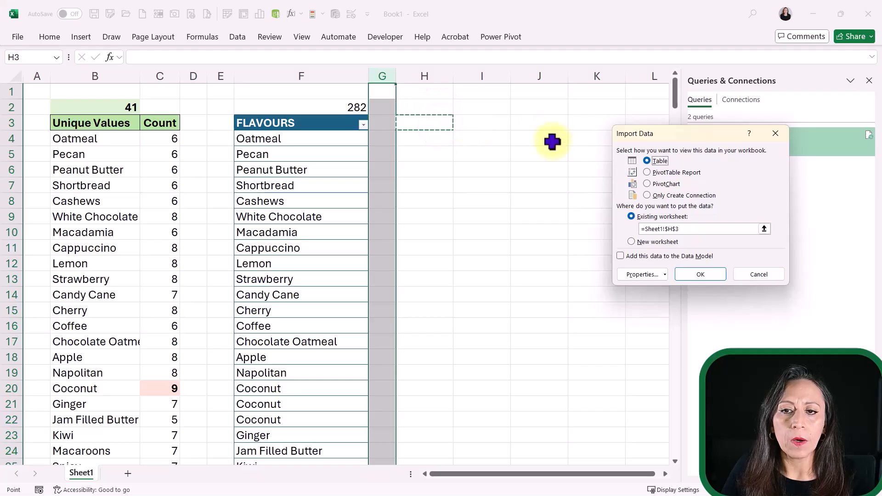
pyautogui.click(709, 274)
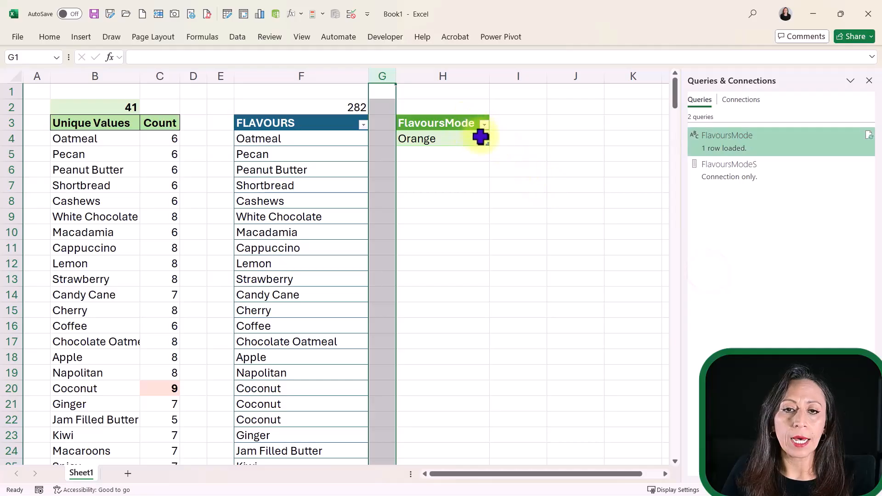
# Load the FlavoursModeS query as a table on the existing worksheet at J3.
pyautogui.click(711, 166)
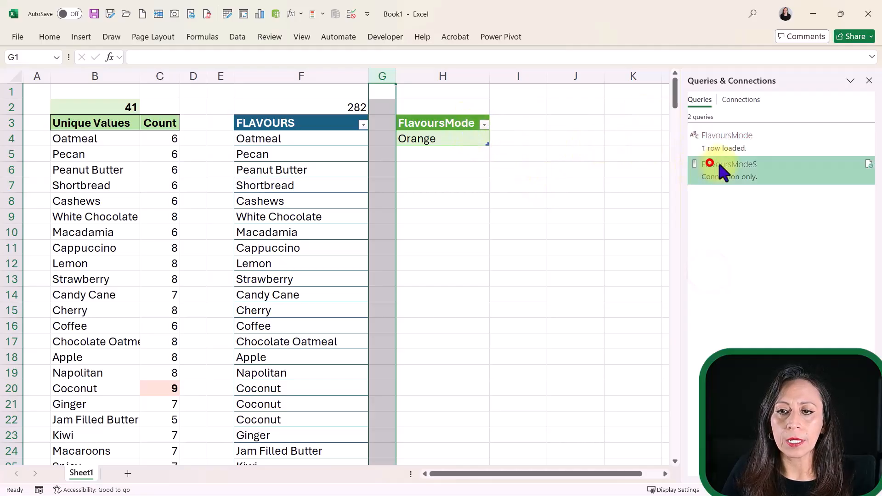
pyautogui.rightClick(767, 173)
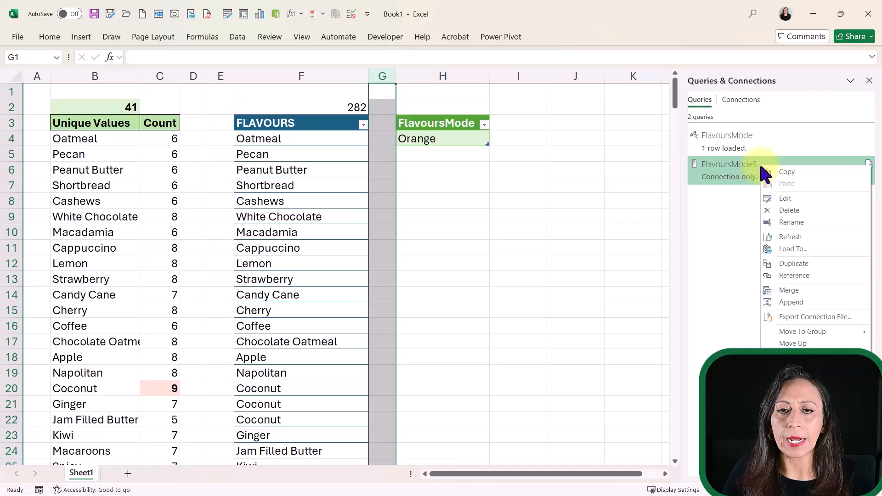
pyautogui.click(793, 249)
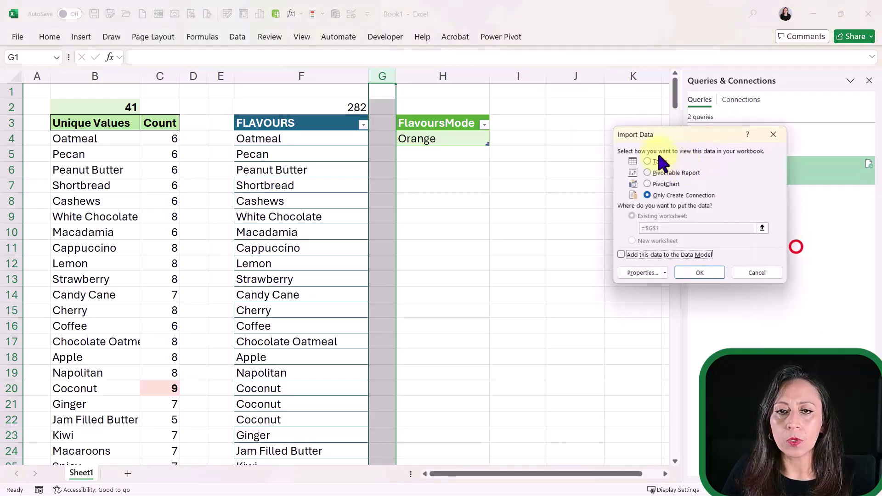
pyautogui.click(575, 123)
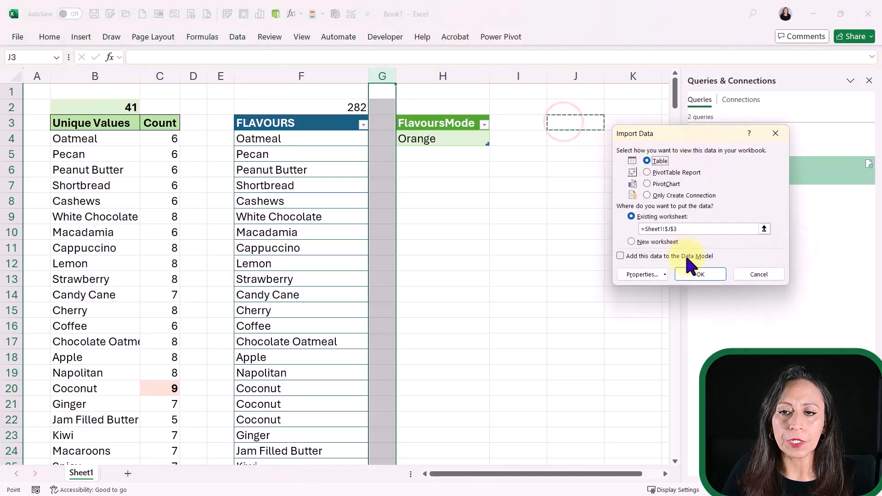
pyautogui.click(696, 275)
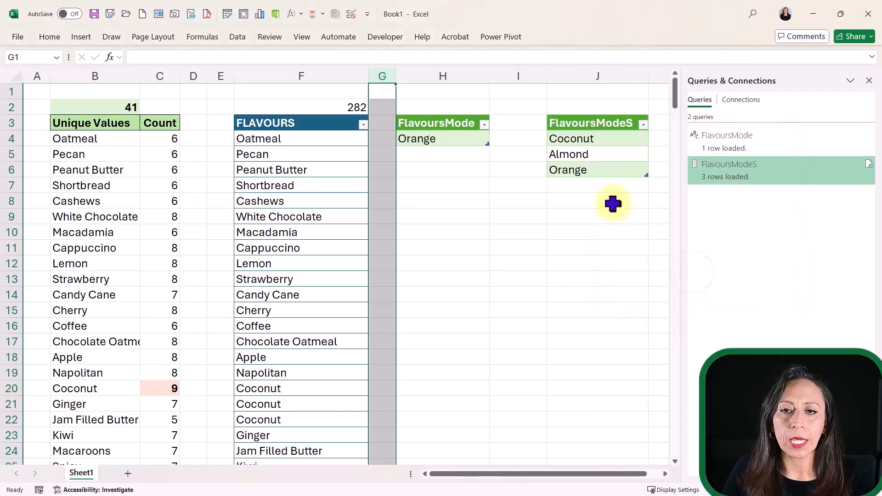
# Fill the Lemon cell yellow and change it to Orange, raising Orange's count to 10.
pyautogui.rightClick(310, 263)
pyautogui.click(402, 78)
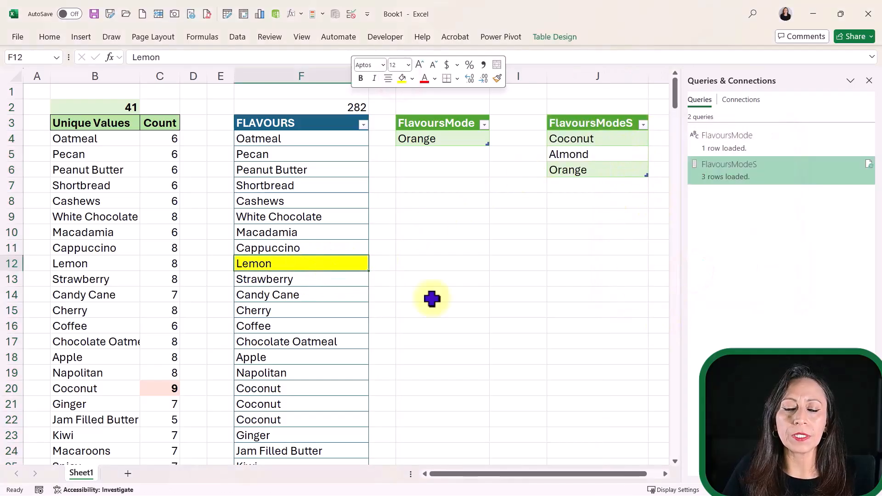
pyautogui.write('C')
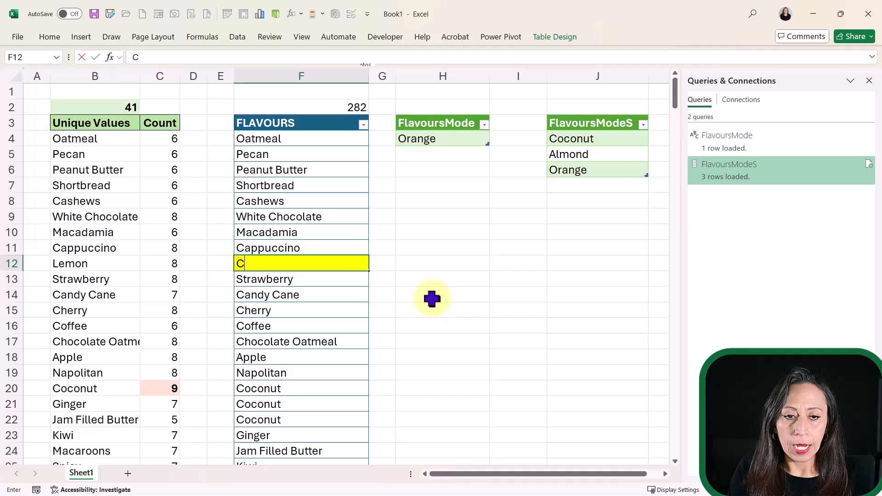
pyautogui.write('Orange')
pyautogui.press('Return')
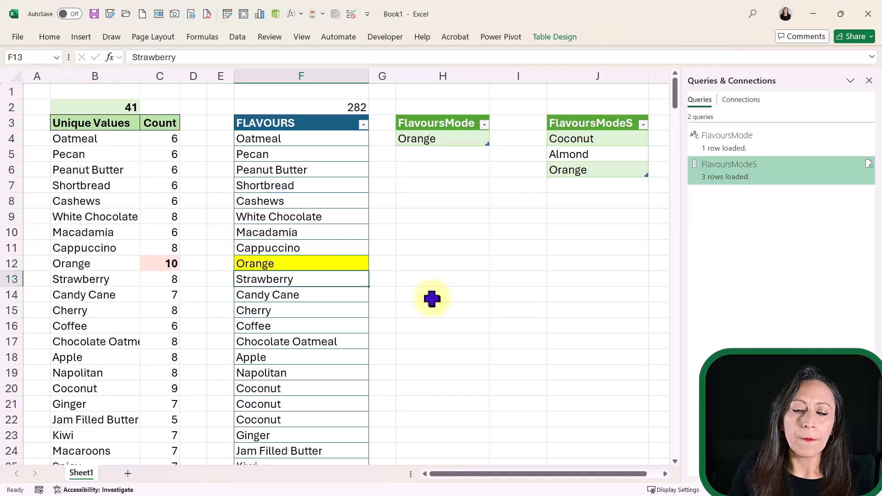
pyautogui.moveTo(76, 263); pyautogui.dragTo(158, 263)
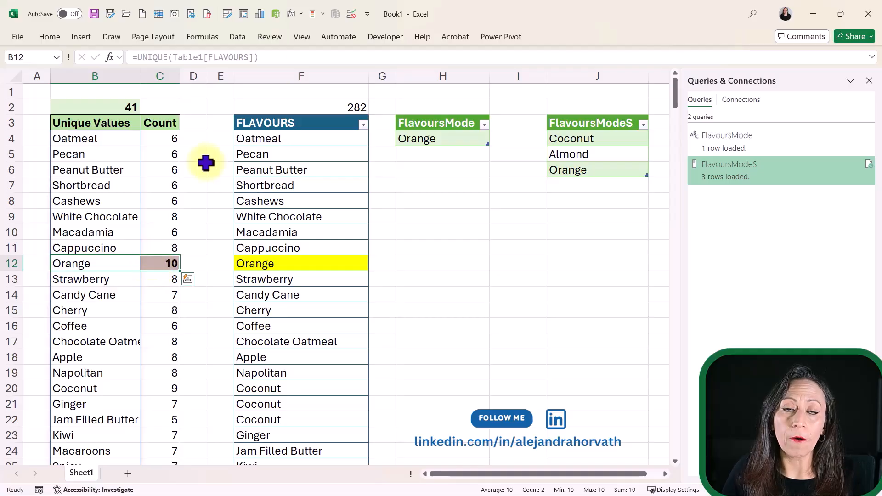
pyautogui.click(281, 217)
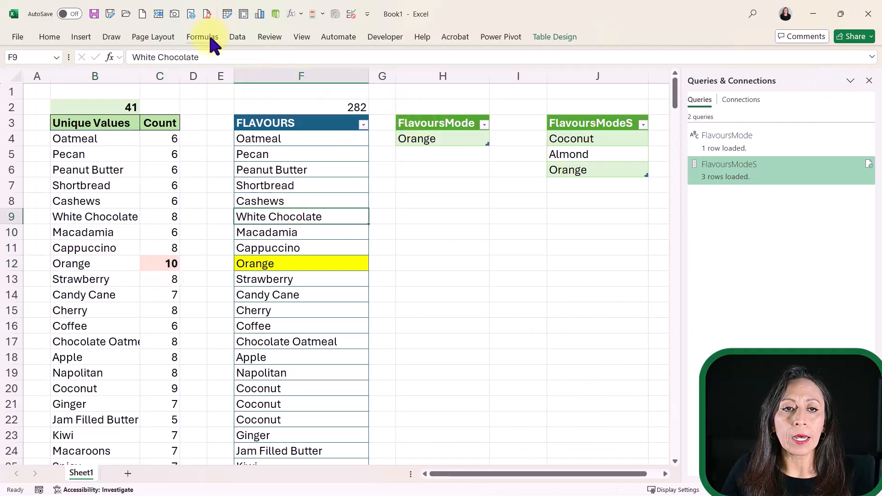
# Refresh all queries so FlavoursModeS returns only Orange, matching FlavoursMode.
pyautogui.click(237, 37)
pyautogui.click(214, 86)
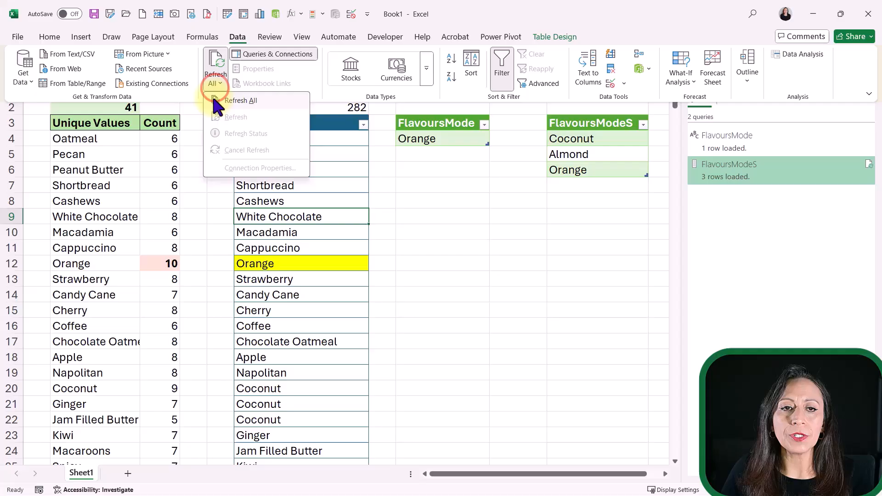
pyautogui.click(240, 100)
pyautogui.click(443, 139)
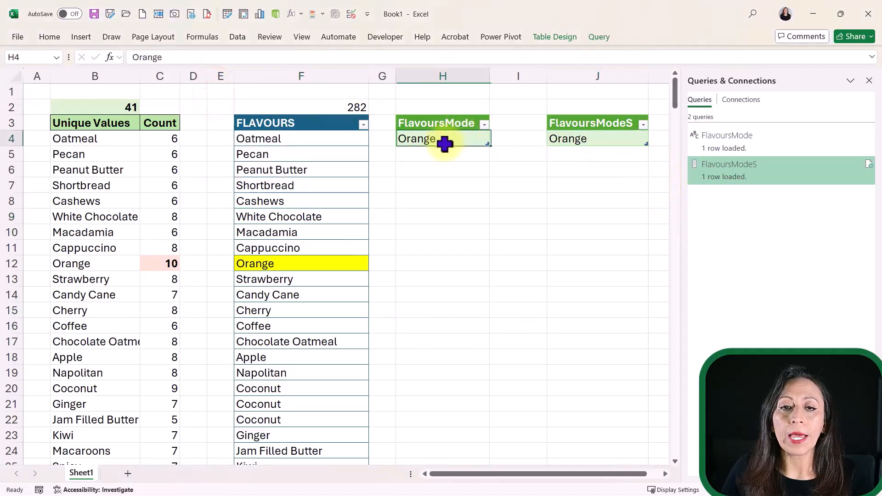
pyautogui.click(597, 140)
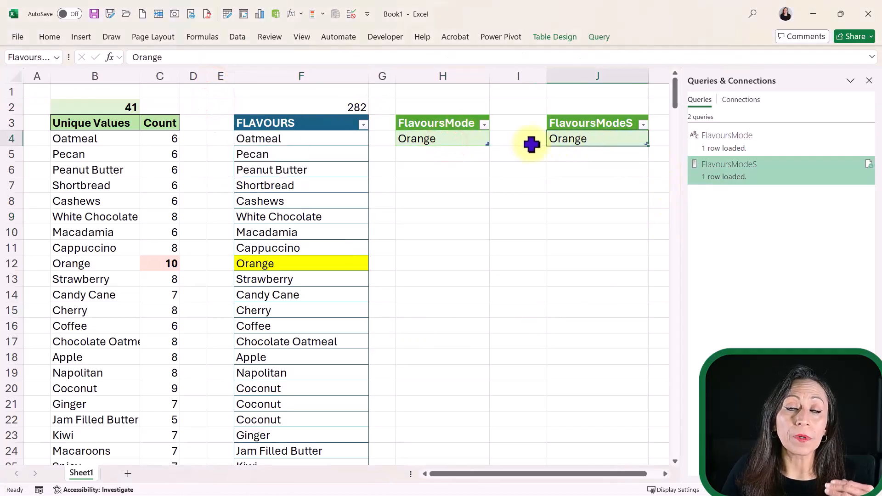
# Replace Strawberry with Coconut and fill Cherry down two entries, tying both at 10.
pyautogui.click(296, 279)
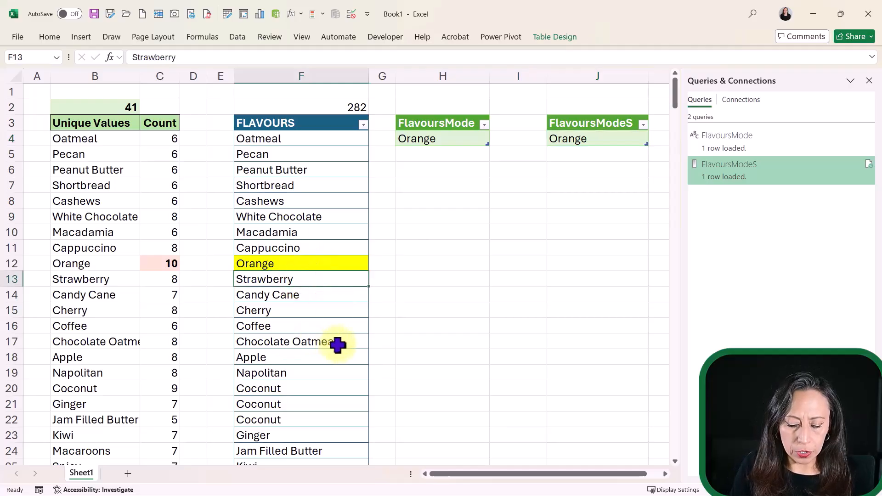
pyautogui.write('Coconut')
pyautogui.press('Return')
pyautogui.moveTo(295, 311); pyautogui.dragTo(297, 342)
pyautogui.hotkey('ctrl', 'd')
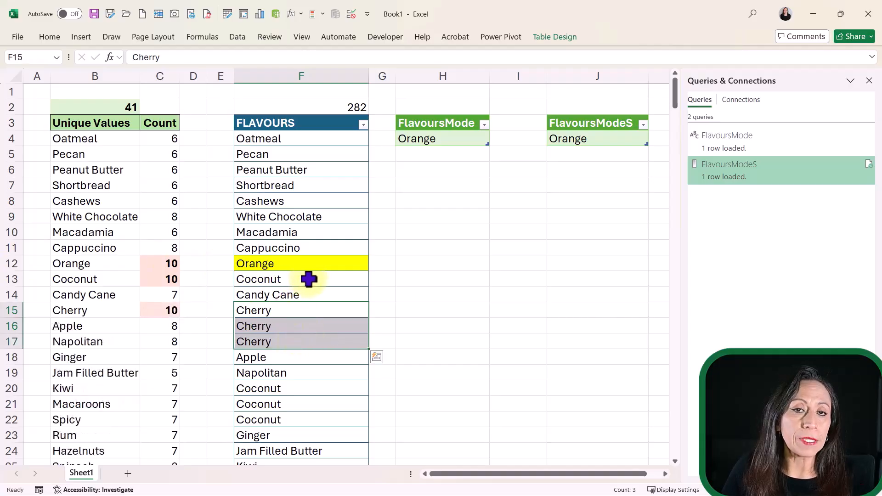
# Refresh all queries so FlavoursMode shows Cherry and FlavoursModeS lists three flavours.
pyautogui.click(238, 37)
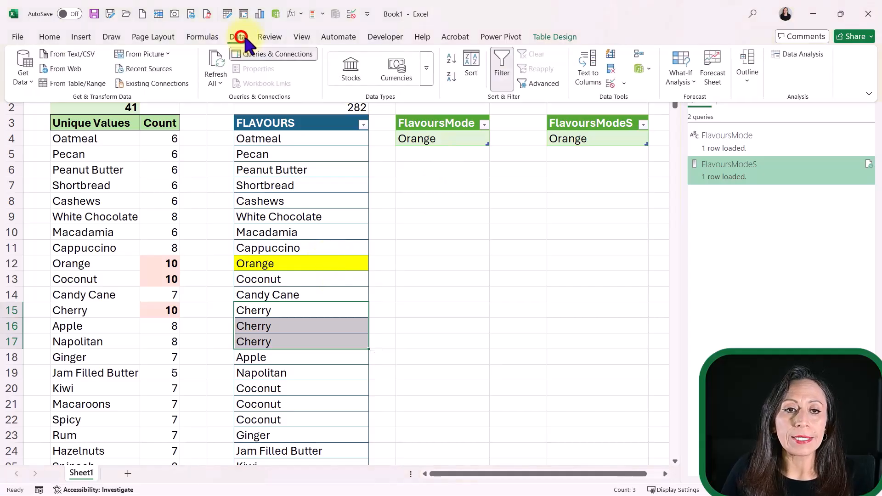
pyautogui.click(225, 84)
pyautogui.click(240, 102)
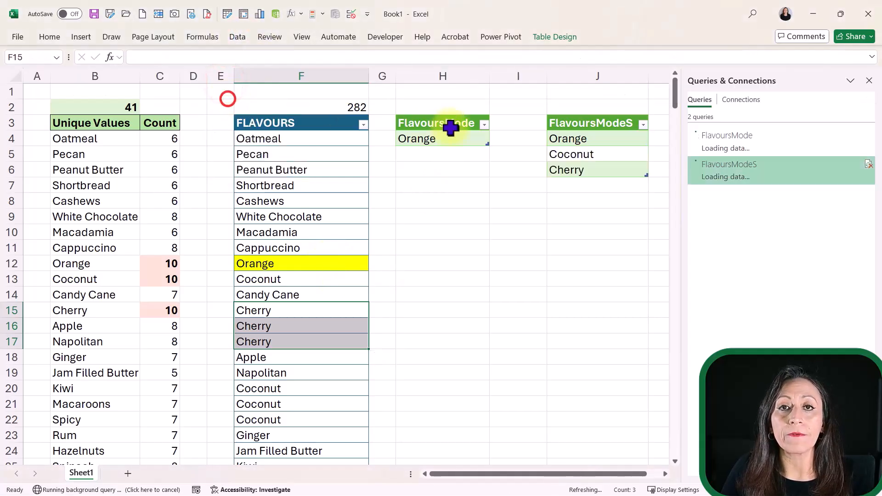
pyautogui.click(452, 138)
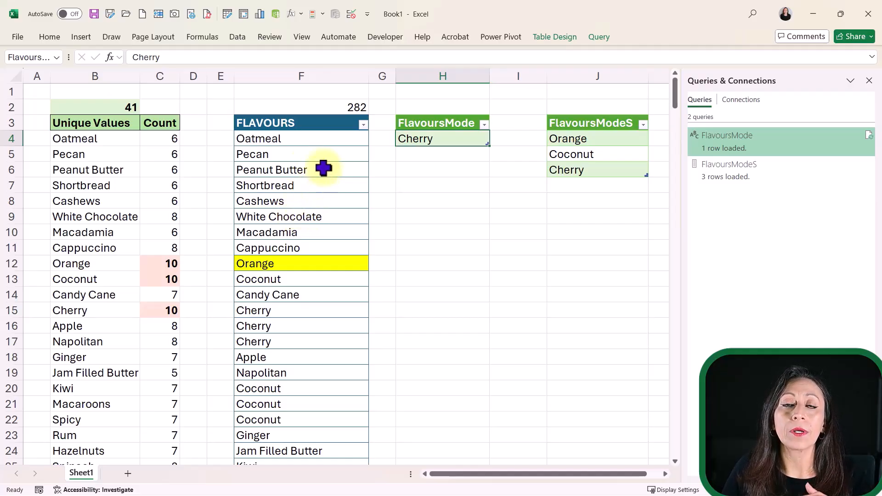
pyautogui.click(323, 170)
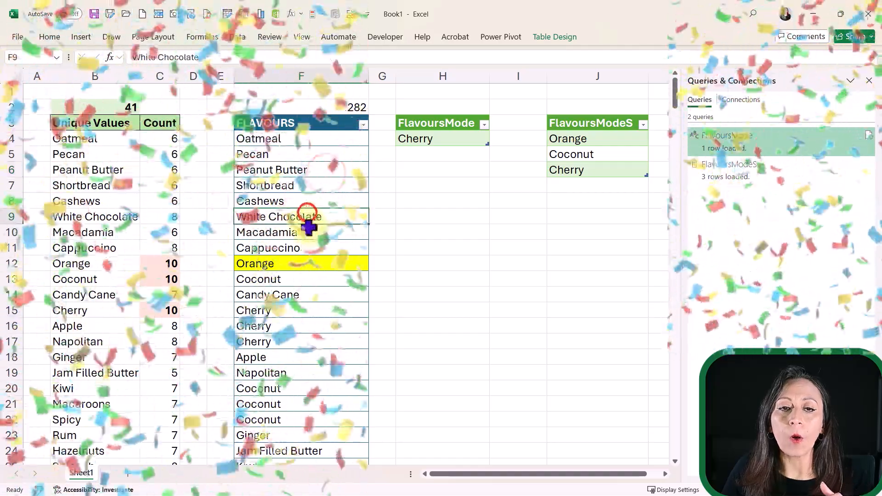
# Narrow spacer column I so the FlavoursModeS results sit beside the FlavoursMode table.
pyautogui.click(312, 232)
pyautogui.click(313, 295)
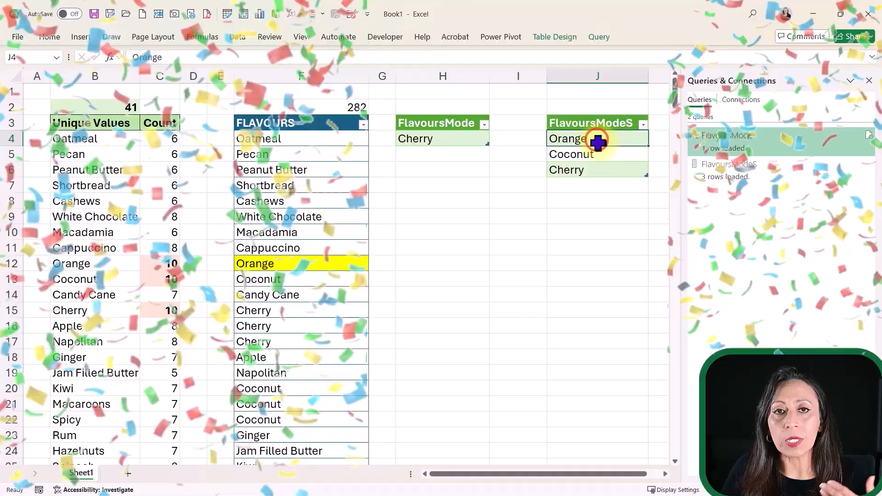
pyautogui.moveTo(592, 138); pyautogui.dragTo(601, 171)
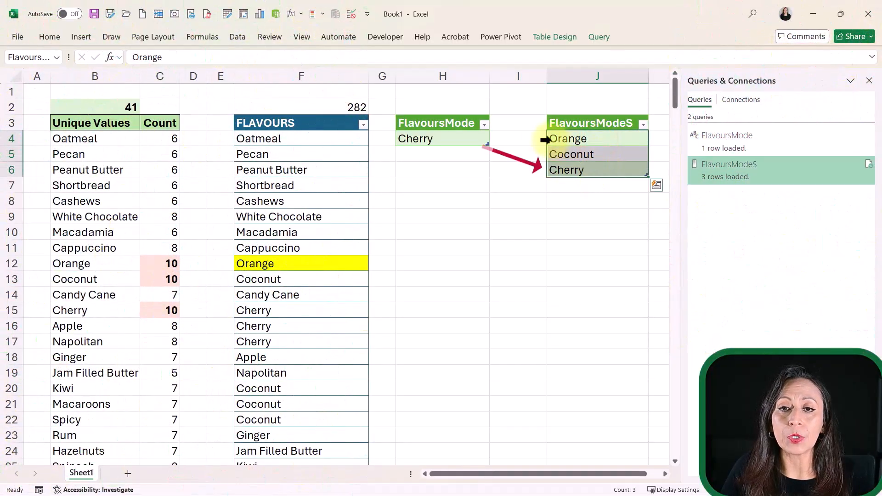
pyautogui.moveTo(545, 79); pyautogui.dragTo(505, 81)
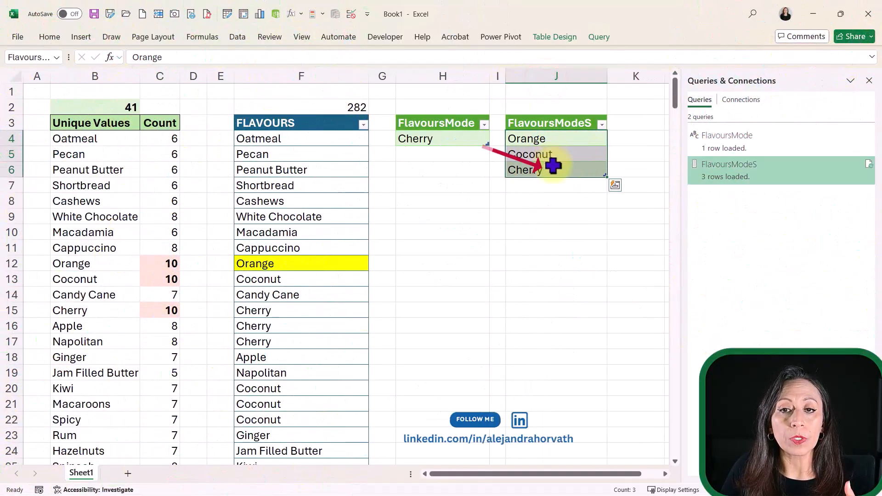
pyautogui.click(555, 157)
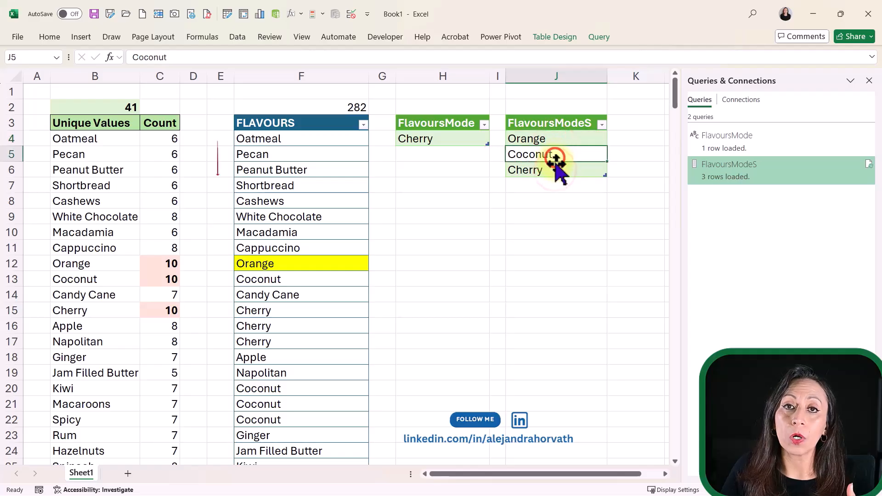
pyautogui.click(556, 171)
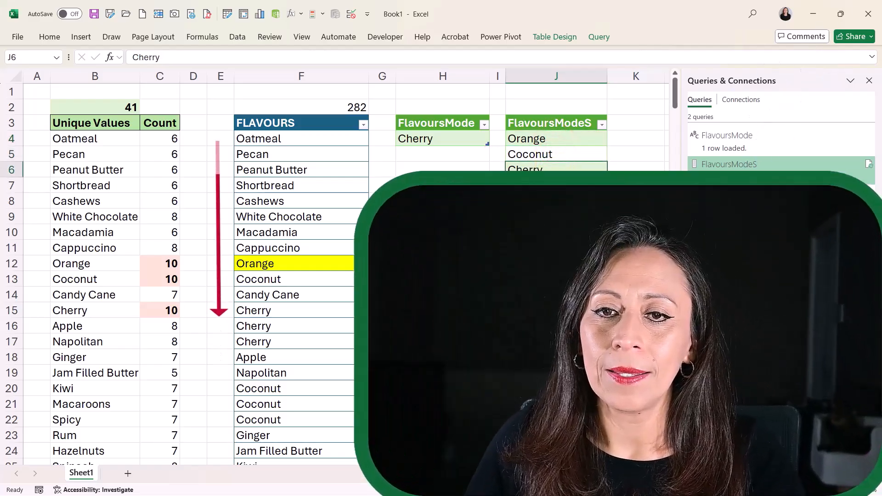